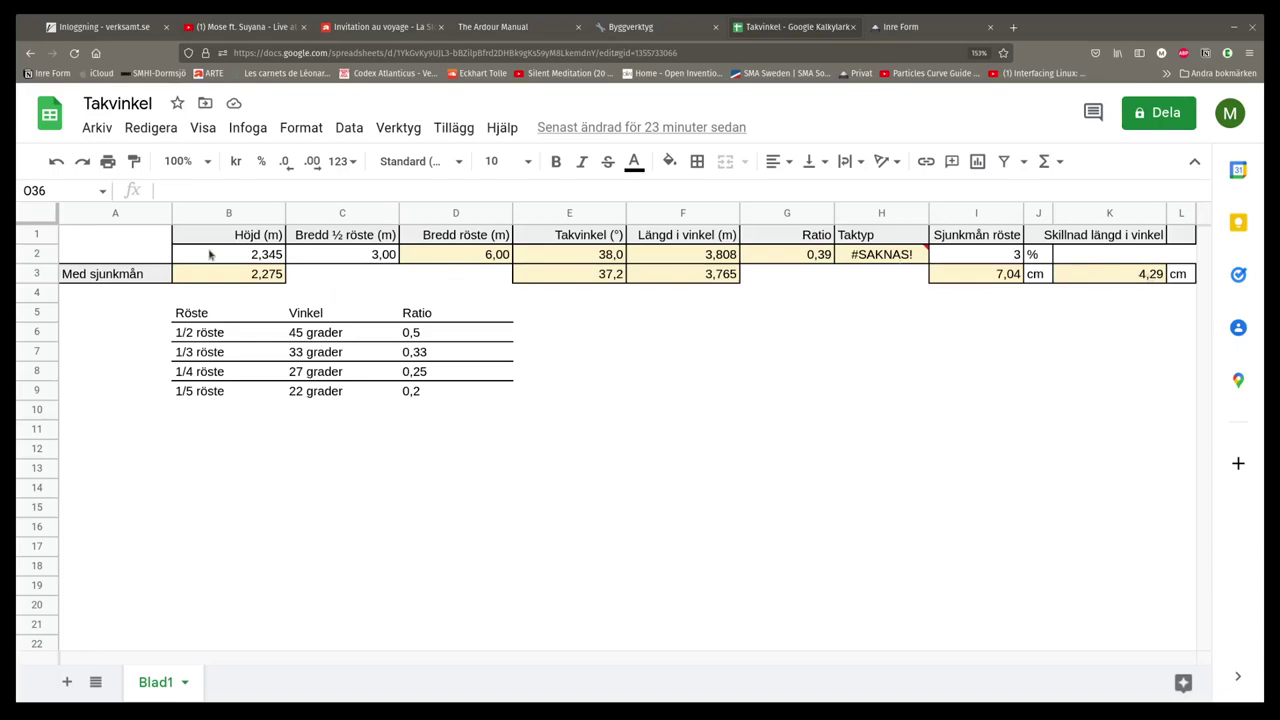
- Duplicate the Blad1 sheet and set the copy's Höjd to 1 m and Bredd ½ röste to 2 m
{"action": "left_click", "coordinate": [180, 682]}
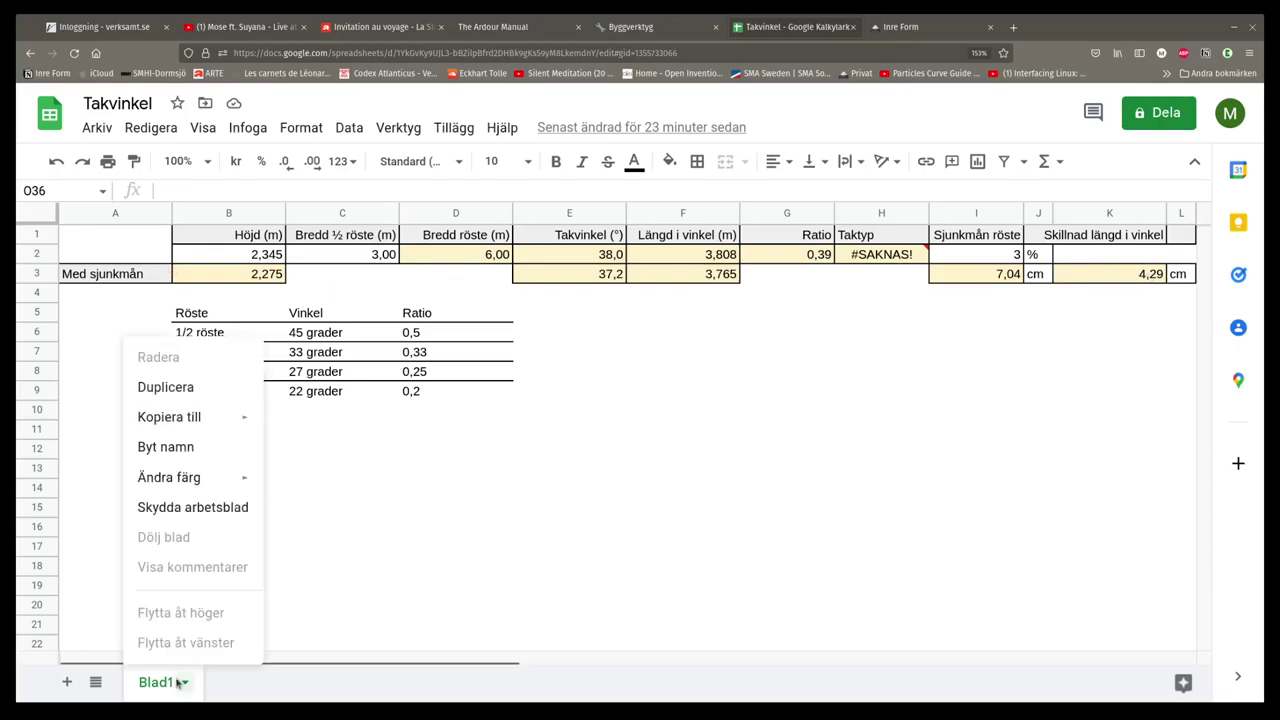
{"action": "left_click", "coordinate": [208, 389]}
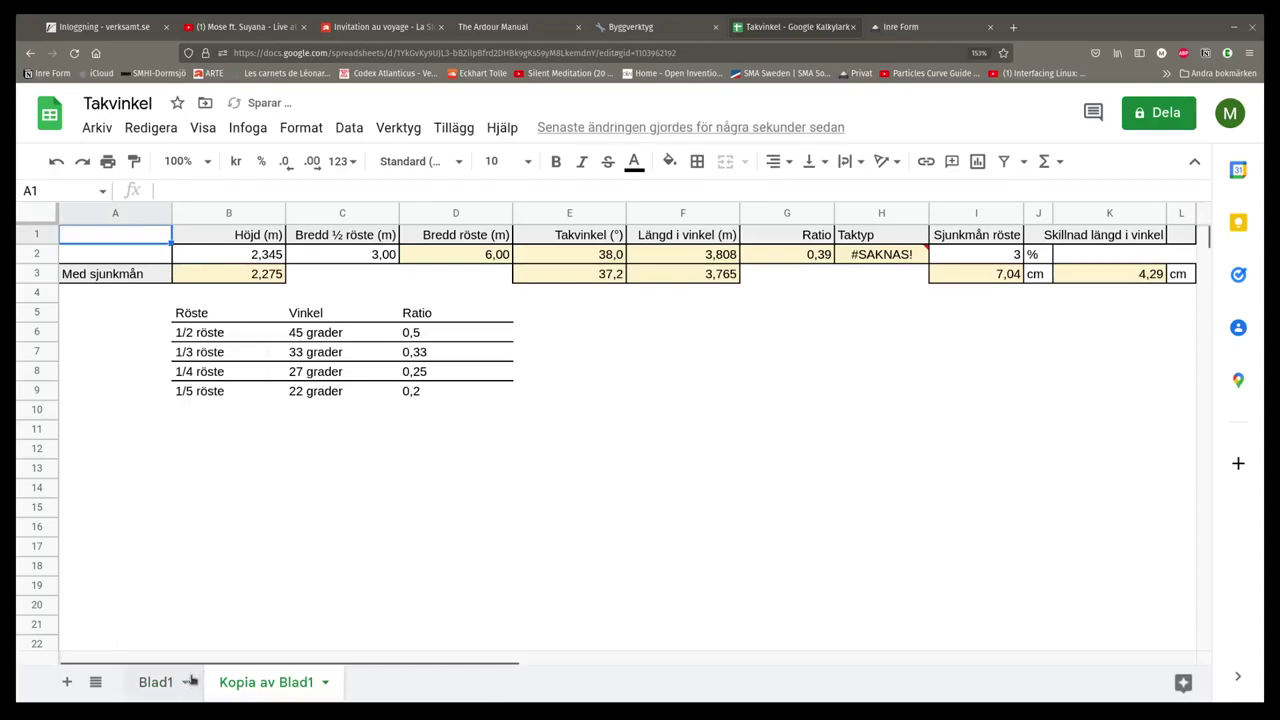
{"action": "left_click", "coordinate": [252, 257]}
{"action": "double_click", "coordinate": [252, 257]}
{"action": "type", "text": "1"}
{"action": "left_click", "coordinate": [353, 256]}
{"action": "double_click", "coordinate": [353, 256]}
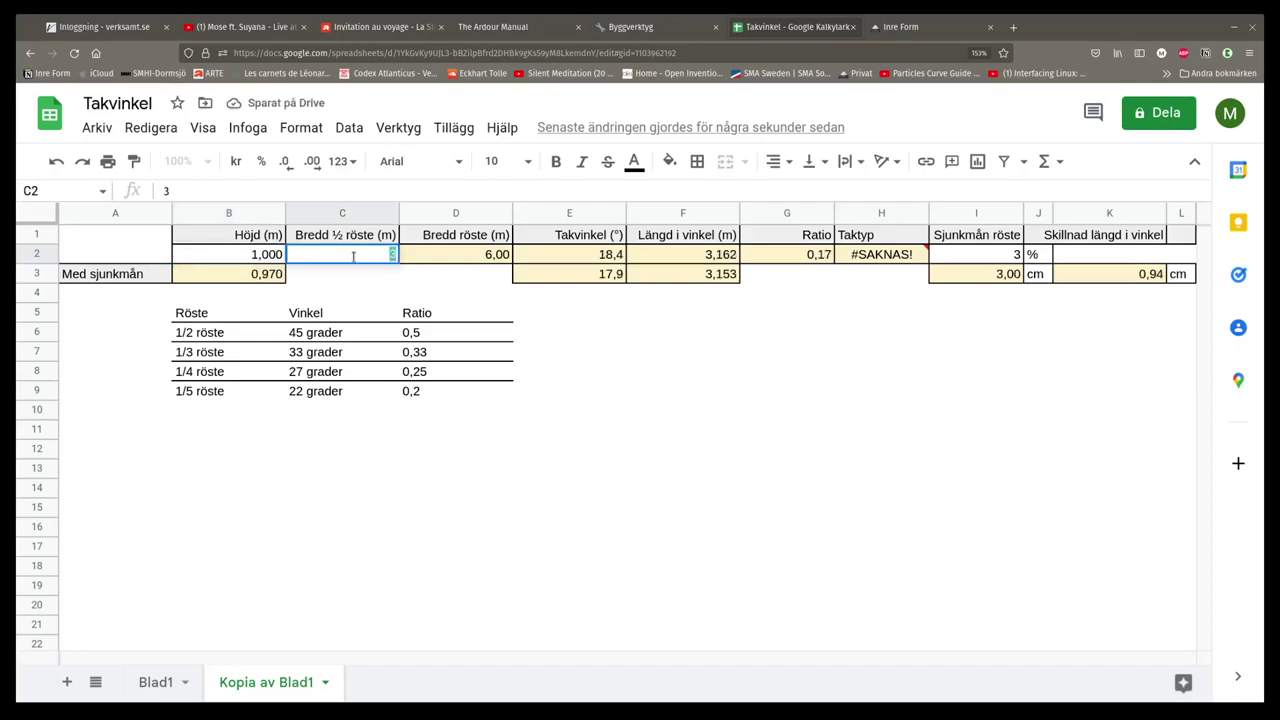
{"action": "type", "text": "2"}
{"action": "left_click", "coordinate": [545, 608]}
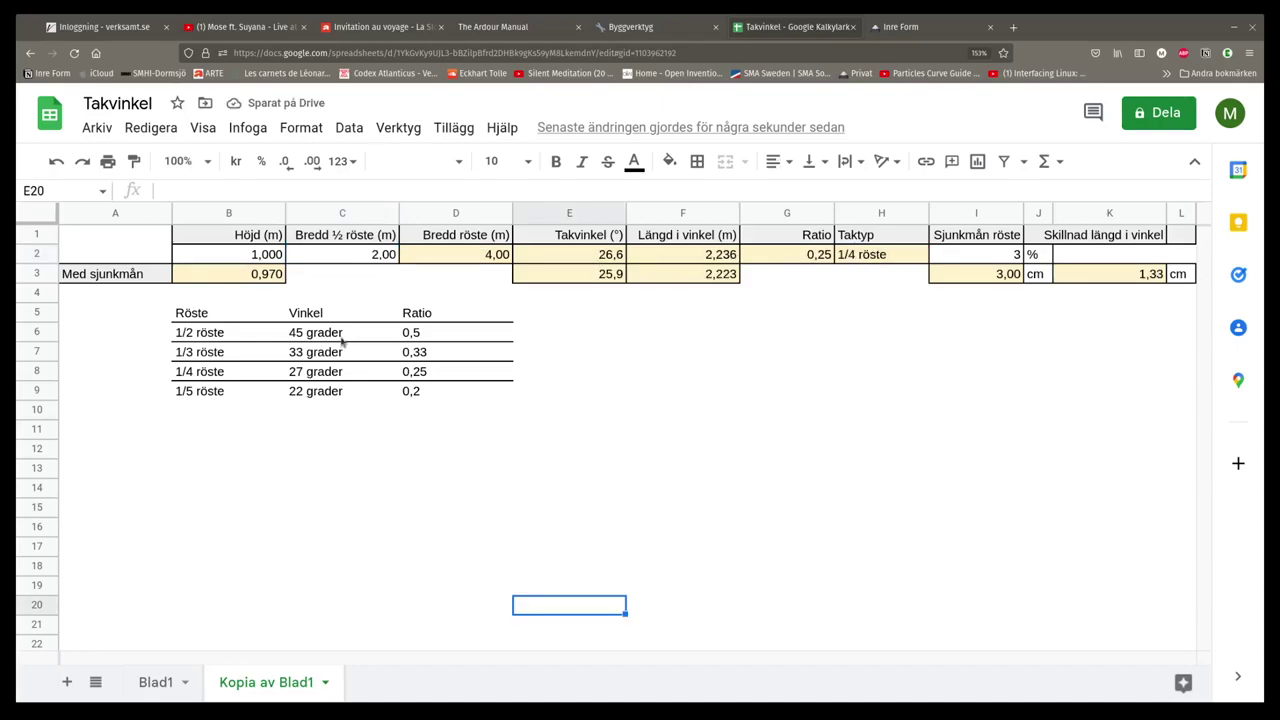
- Set the Sjunkmån röste percentage in the copied sheet to 2 %
{"action": "left_click", "coordinate": [997, 258]}
{"action": "double_click", "coordinate": [997, 258]}
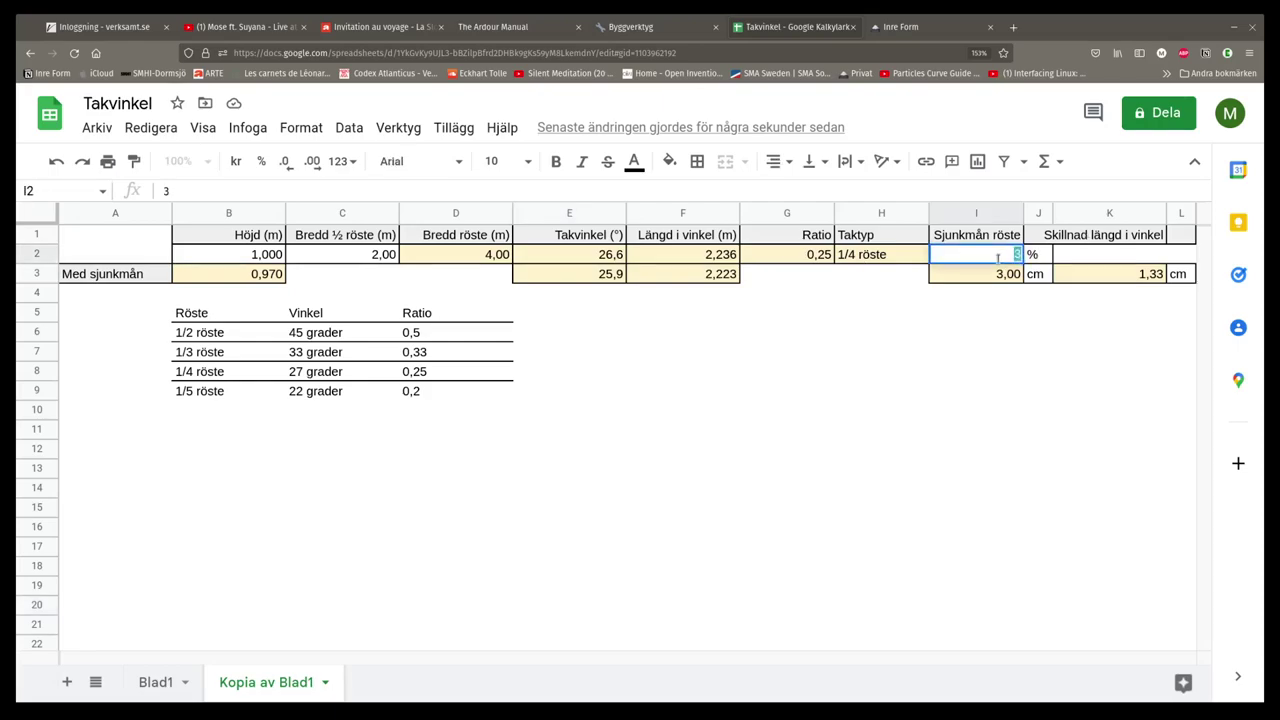
{"action": "type", "text": "2"}
{"action": "left_click", "coordinate": [986, 375]}
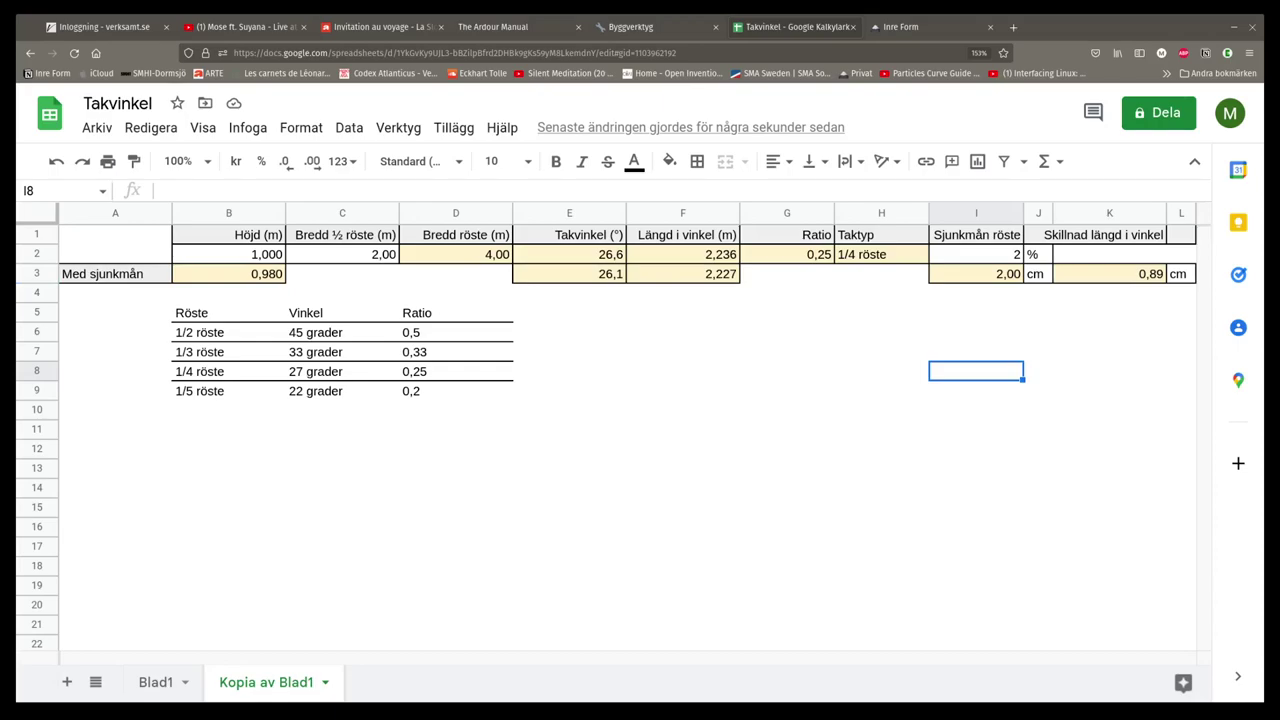
- Switch to Blender and scrub through the roof animation up to frame 104
{"action": "key", "text": "alt+Tab"}
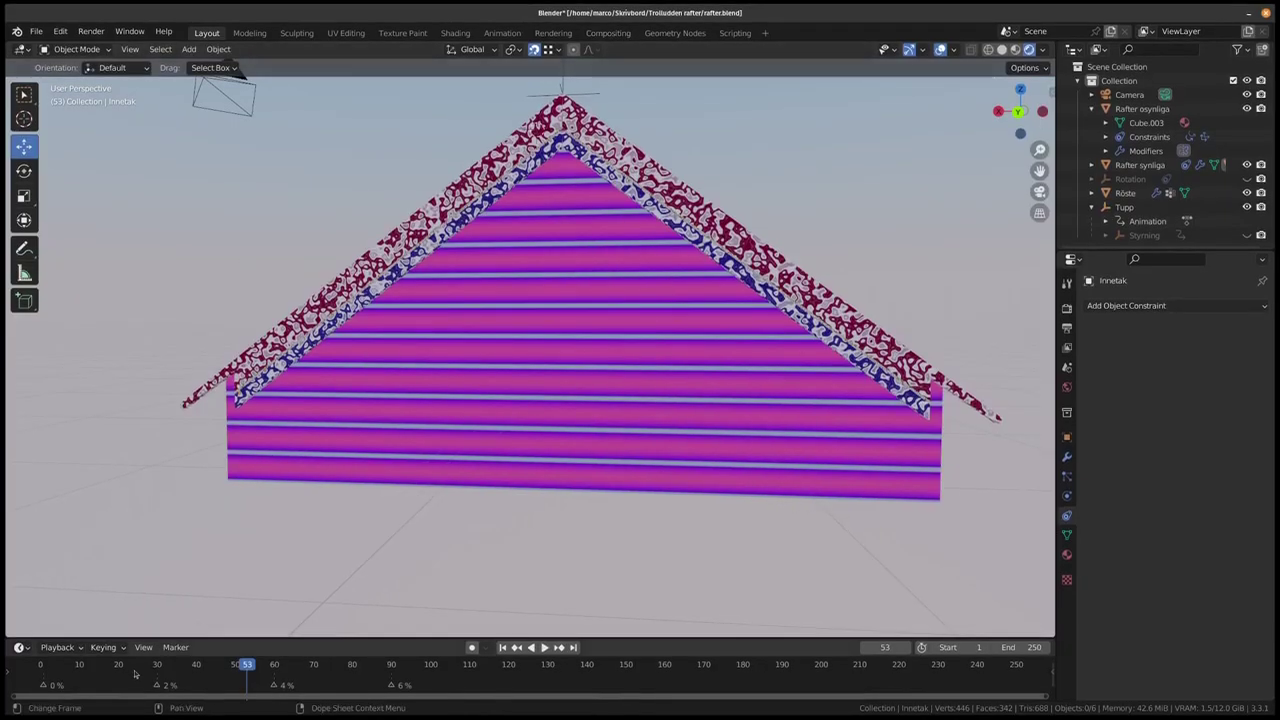
{"action": "left_click_drag", "start_coordinate": [245, 668], "coordinate": [178, 662]}
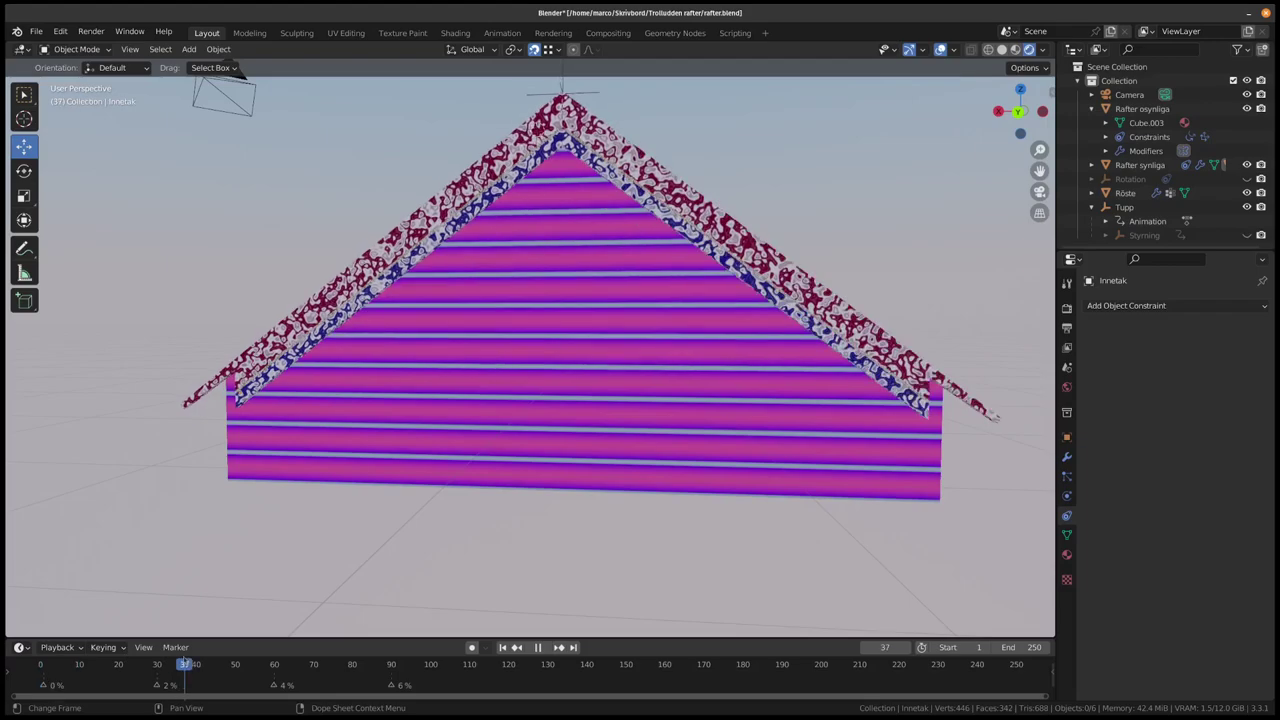
{"action": "left_click_drag", "start_coordinate": [184, 666], "coordinate": [446, 670]}
{"action": "key", "text": "shift+ctrl+space"}
- Show the roof model from the front in wireframe shading, framed on the eave on the positive X side
{"action": "key", "text": "KP_1"}
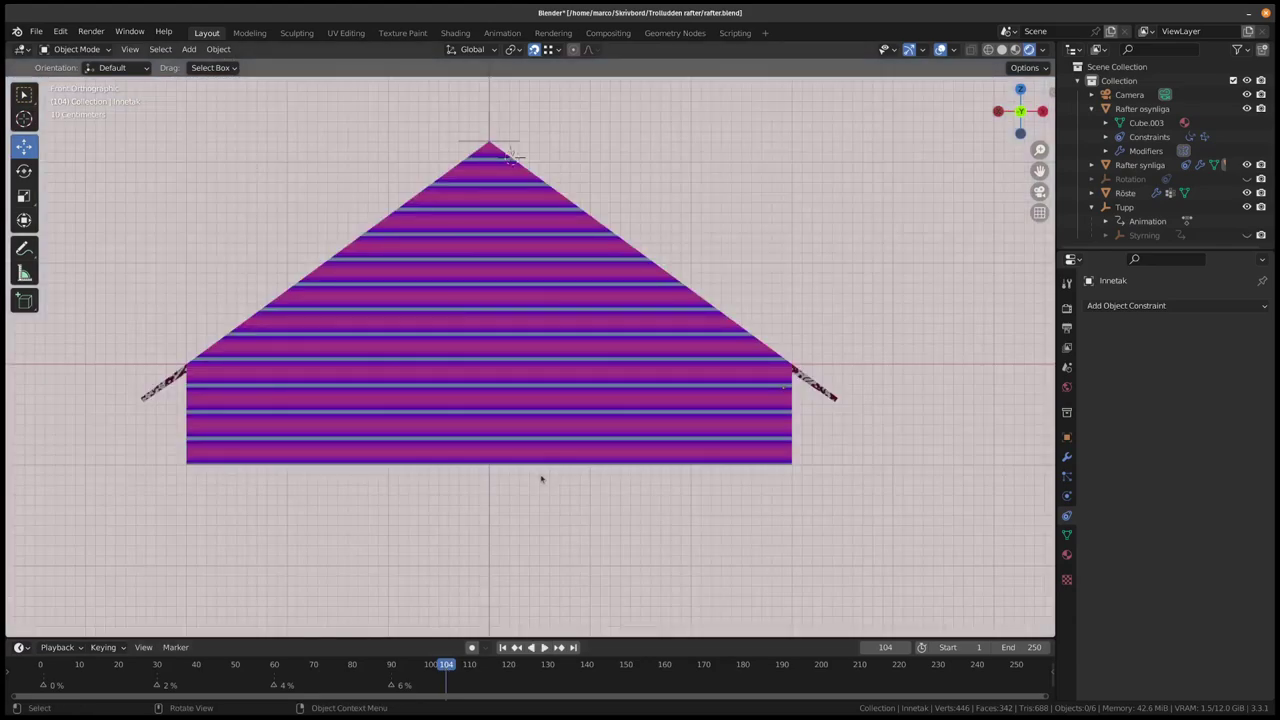
{"action": "key", "text": "z"}
{"action": "left_click", "coordinate": [429, 477]}
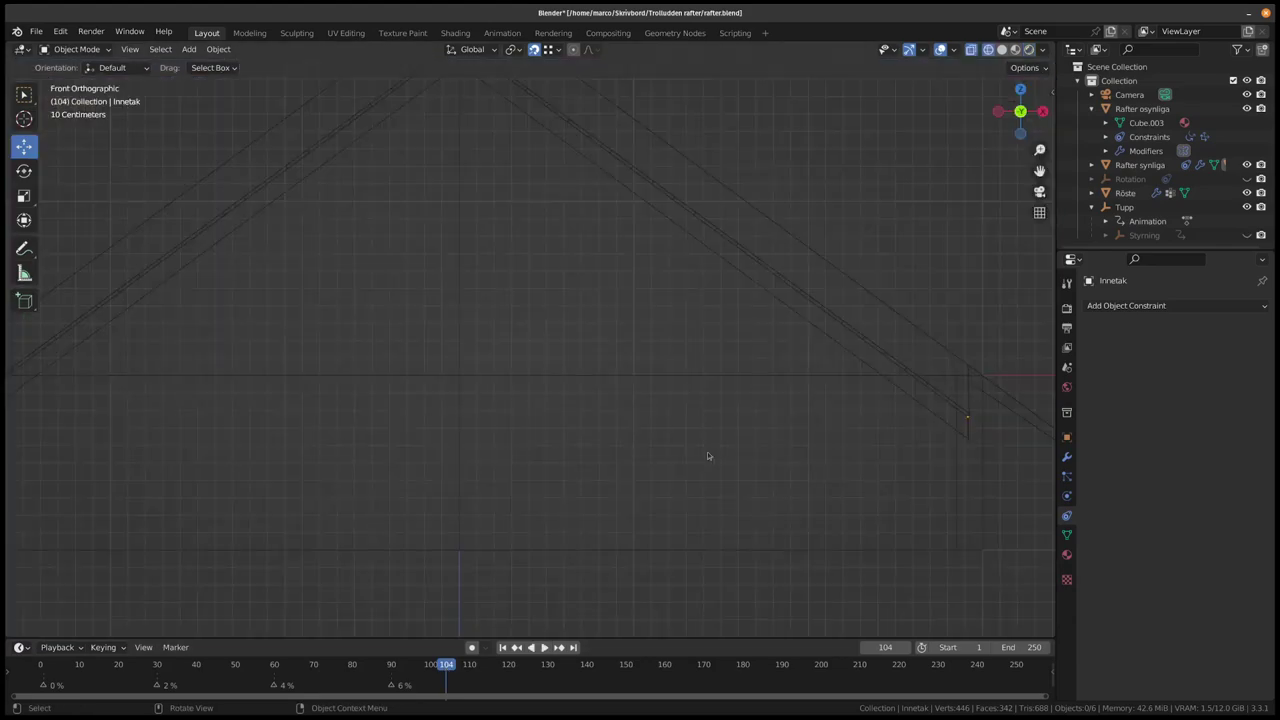
{"action": "left_click_drag", "start_coordinate": [997, 453], "coordinate": [598, 453]}
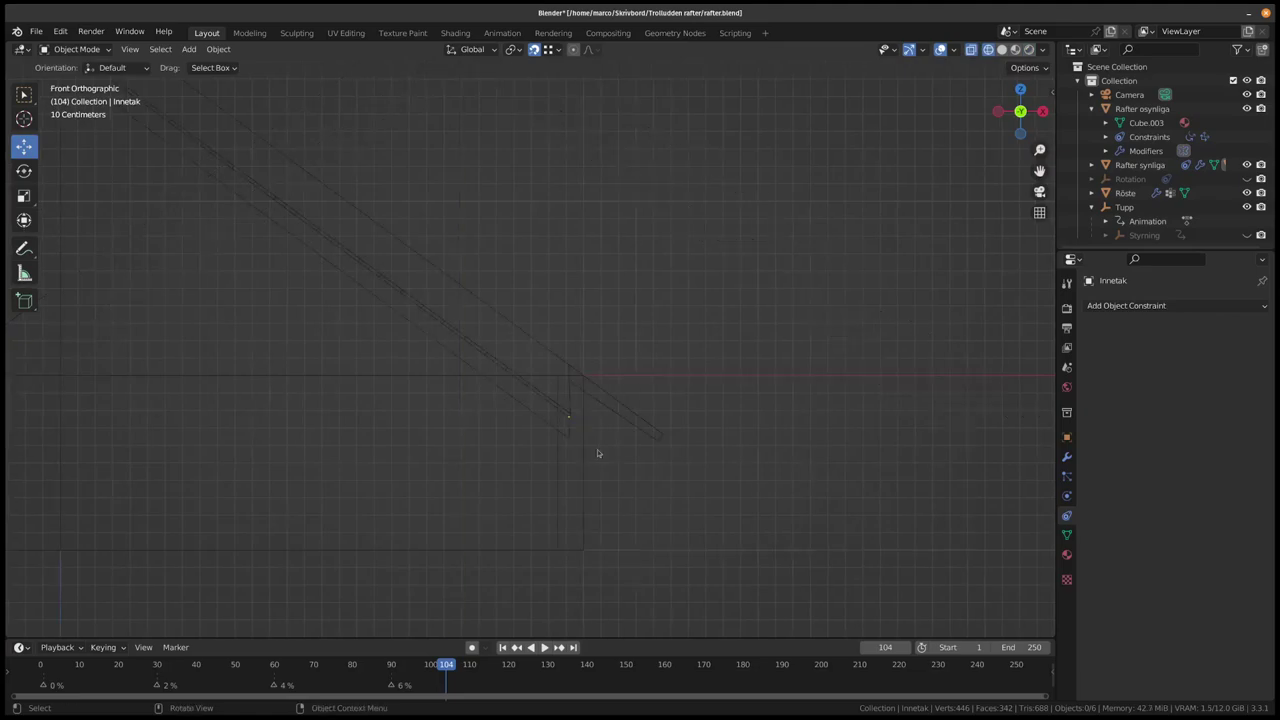
- Scrub through the animation to examine up close how the rafter end moves relative to the wall at the eave
{"action": "left_click_drag", "start_coordinate": [130, 668], "coordinate": [337, 656]}
{"action": "scroll", "coordinate": [585, 518], "scroll_direction": "up", "scroll_amount": 4}
{"action": "left_click_drag", "start_coordinate": [585, 518], "coordinate": [729, 480]}
{"action": "scroll", "coordinate": [446, 371], "scroll_direction": "up", "scroll_amount": 4}
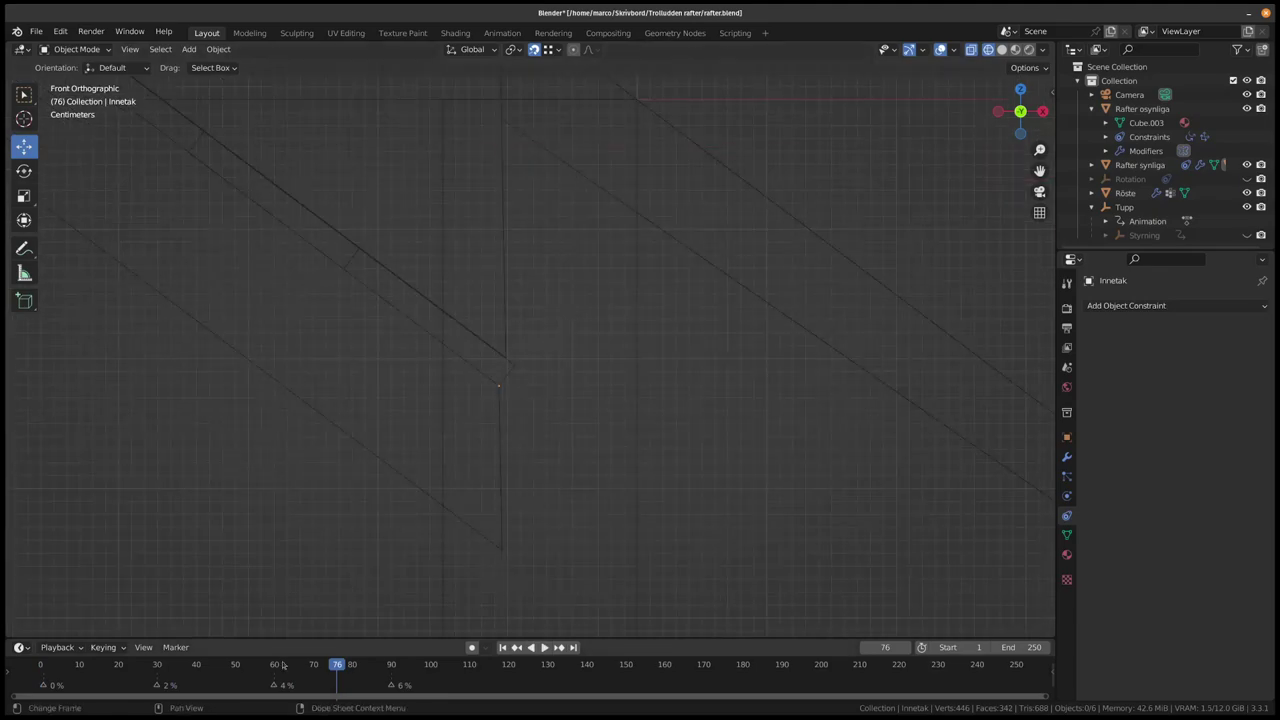
{"action": "left_click_drag", "start_coordinate": [45, 668], "coordinate": [395, 681]}
{"action": "scroll", "coordinate": [515, 506], "scroll_direction": "down", "scroll_amount": 2}
{"action": "scroll", "coordinate": [515, 506], "scroll_direction": "down", "scroll_amount": 2}
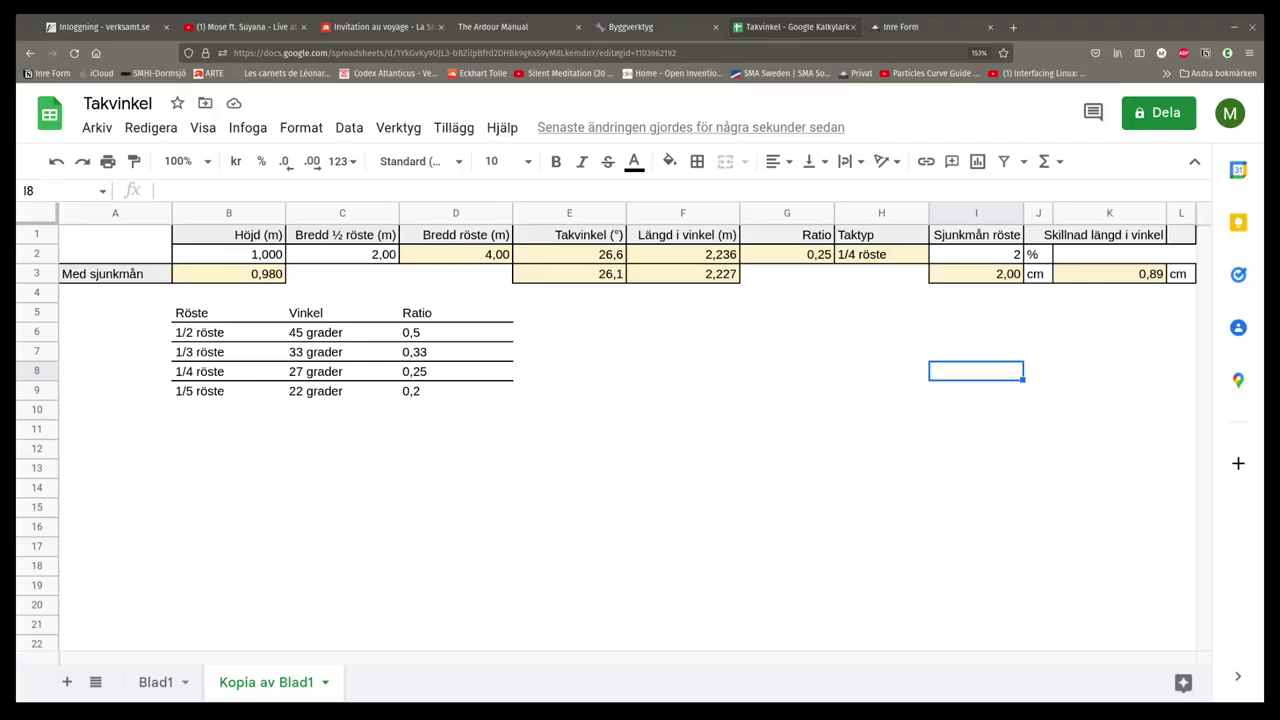
{"action": "left_click", "coordinate": [732, 526]}
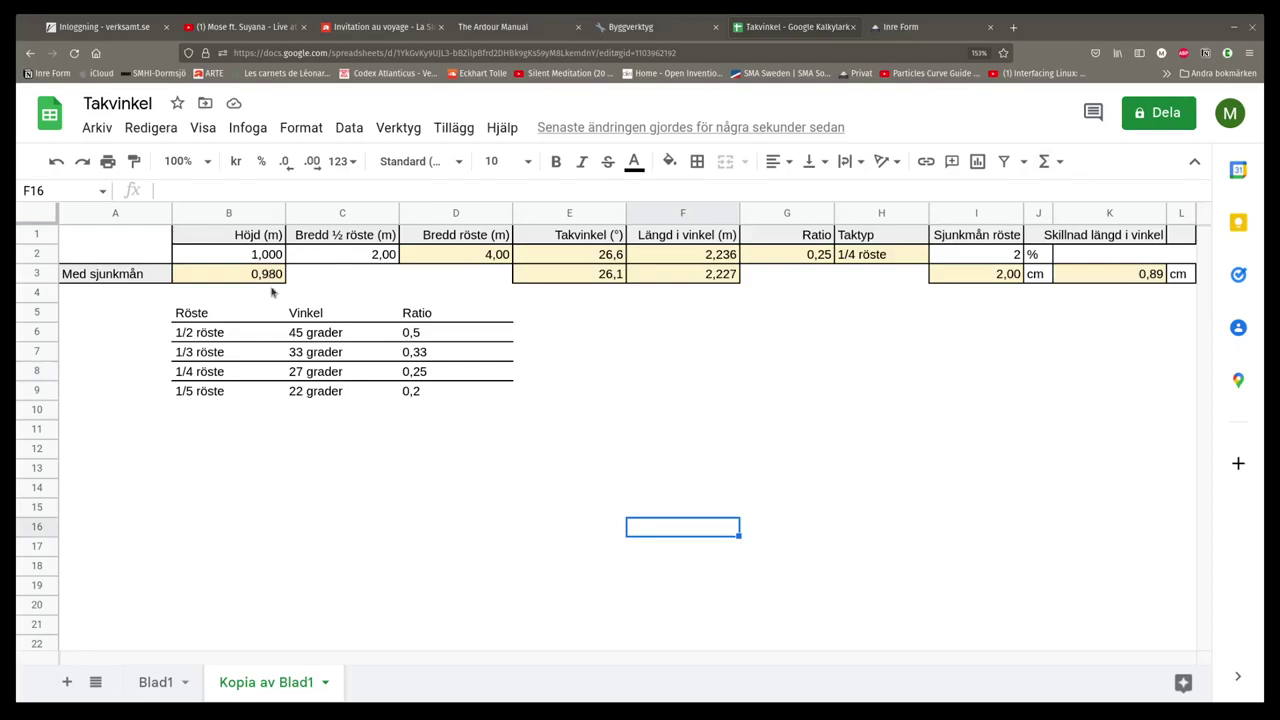
{"action": "key", "text": "Left"}
{"action": "key", "text": "Left"}
{"action": "key", "text": "Left"}
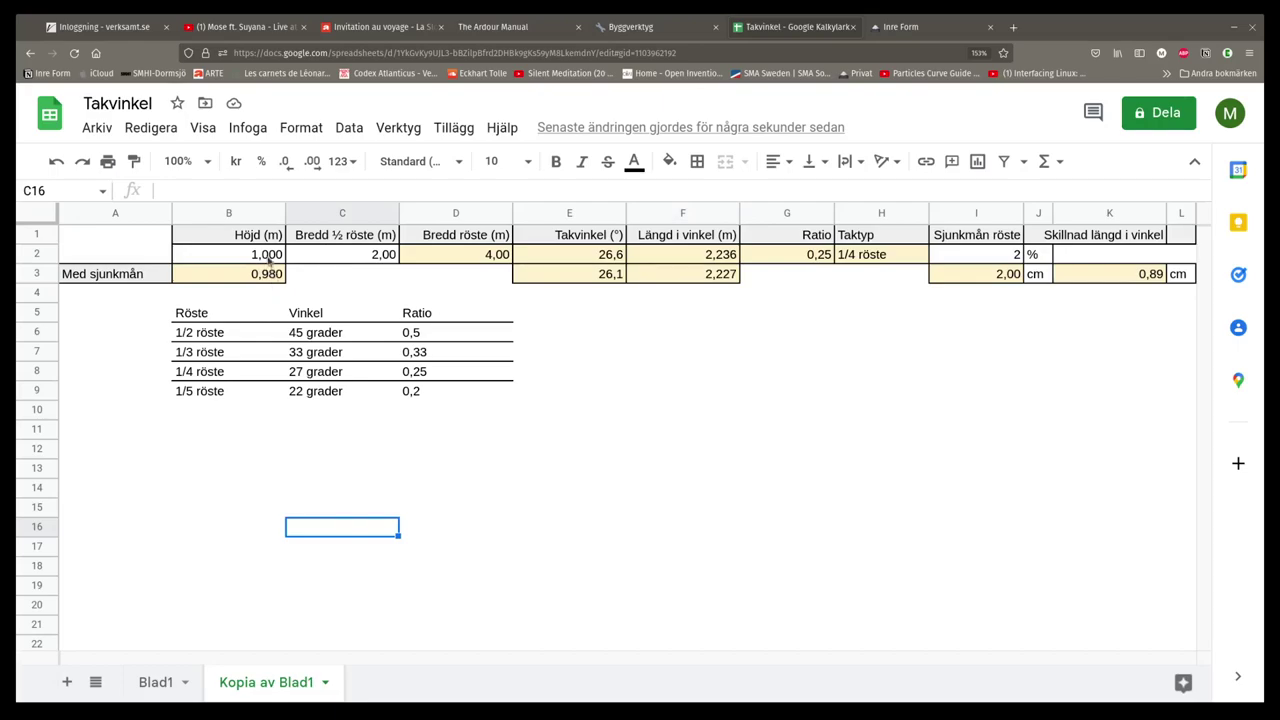
- Set Sjunkmån röste in the copied sheet to 6 %
{"action": "double_click", "coordinate": [1005, 255]}
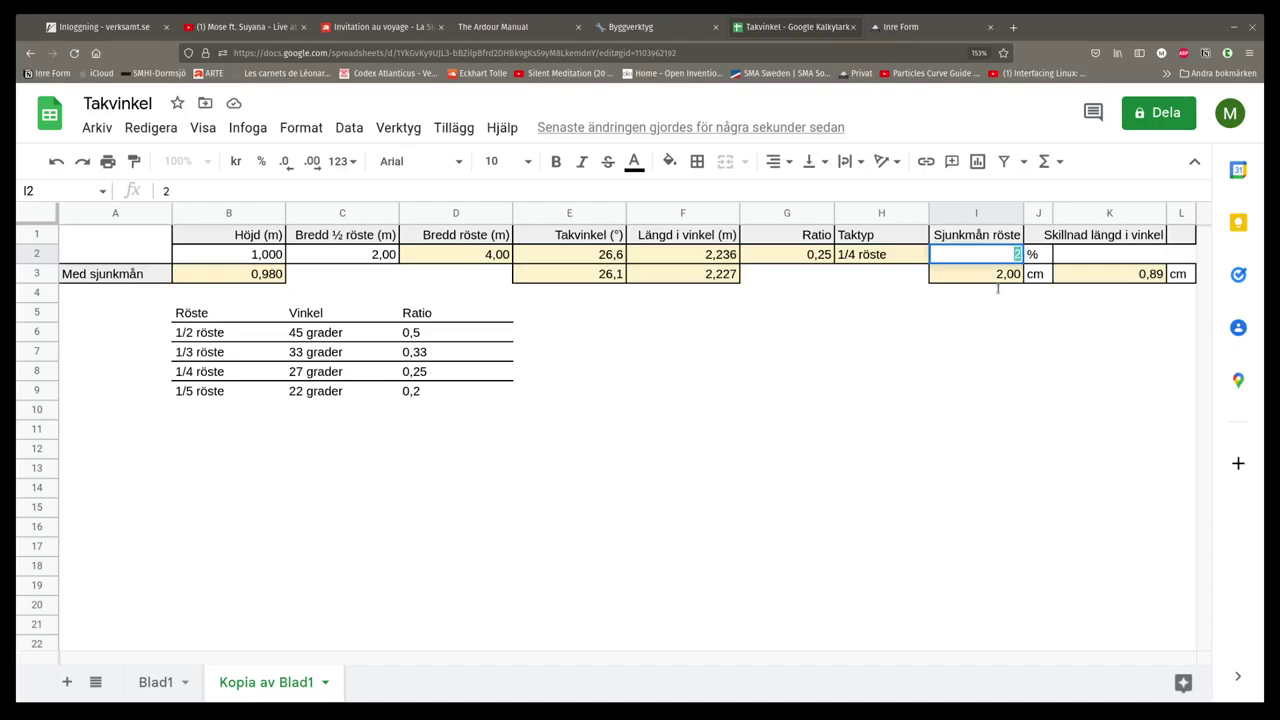
{"action": "type", "text": "6"}
{"action": "left_click", "coordinate": [986, 467]}
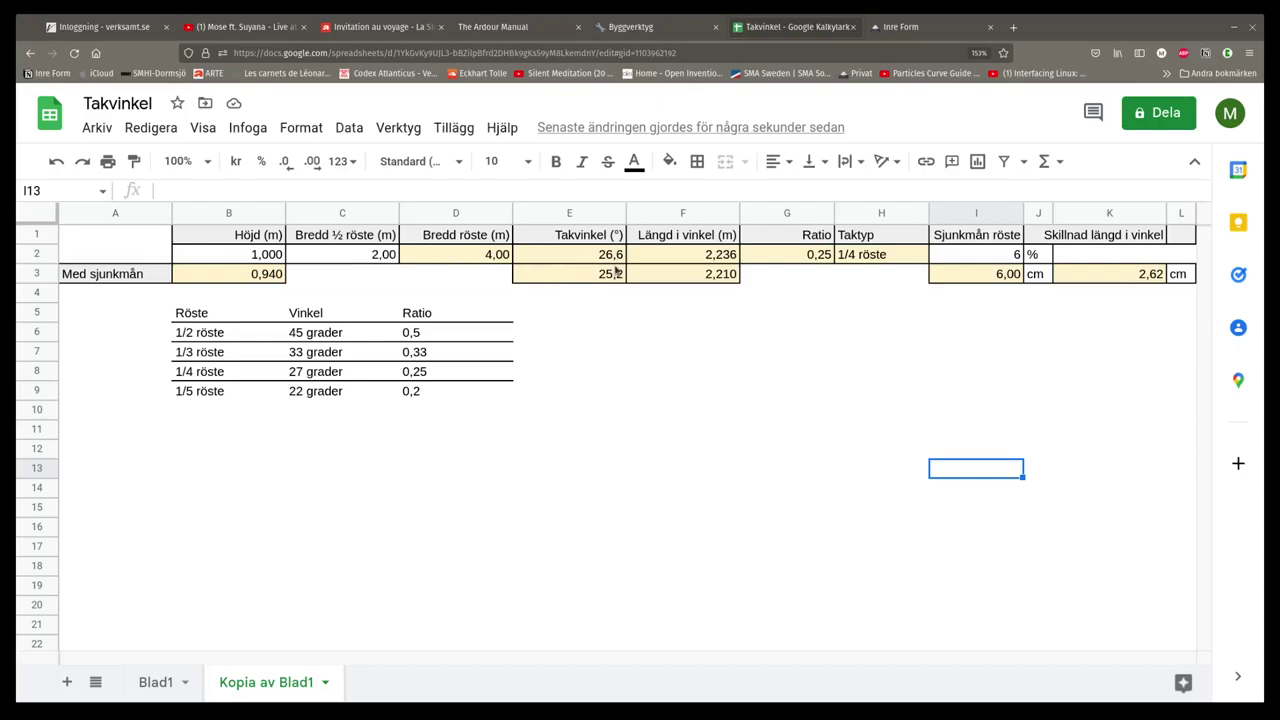
- Change Sjunkmån röste in the copied sheet back to 2 %
{"action": "left_click", "coordinate": [973, 252]}
{"action": "double_click", "coordinate": [973, 252]}
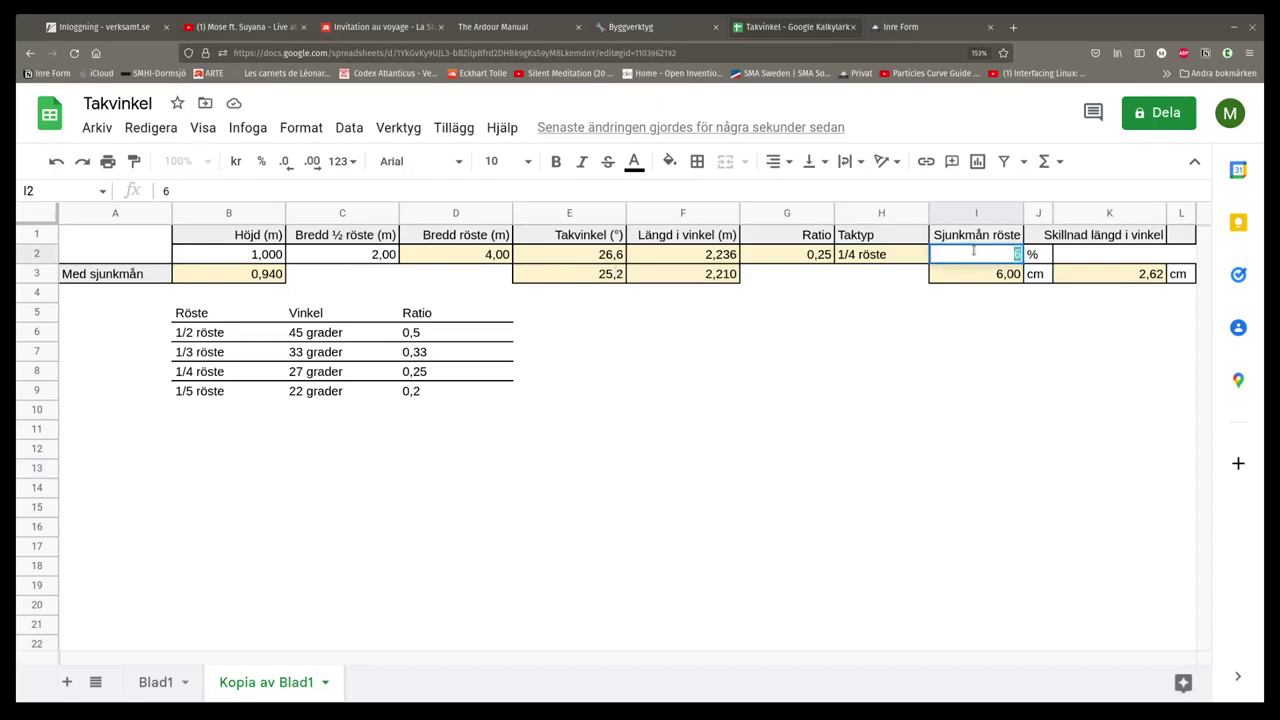
{"action": "type", "text": "2"}
{"action": "left_click_drag", "start_coordinate": [900, 446], "coordinate": [900, 434]}
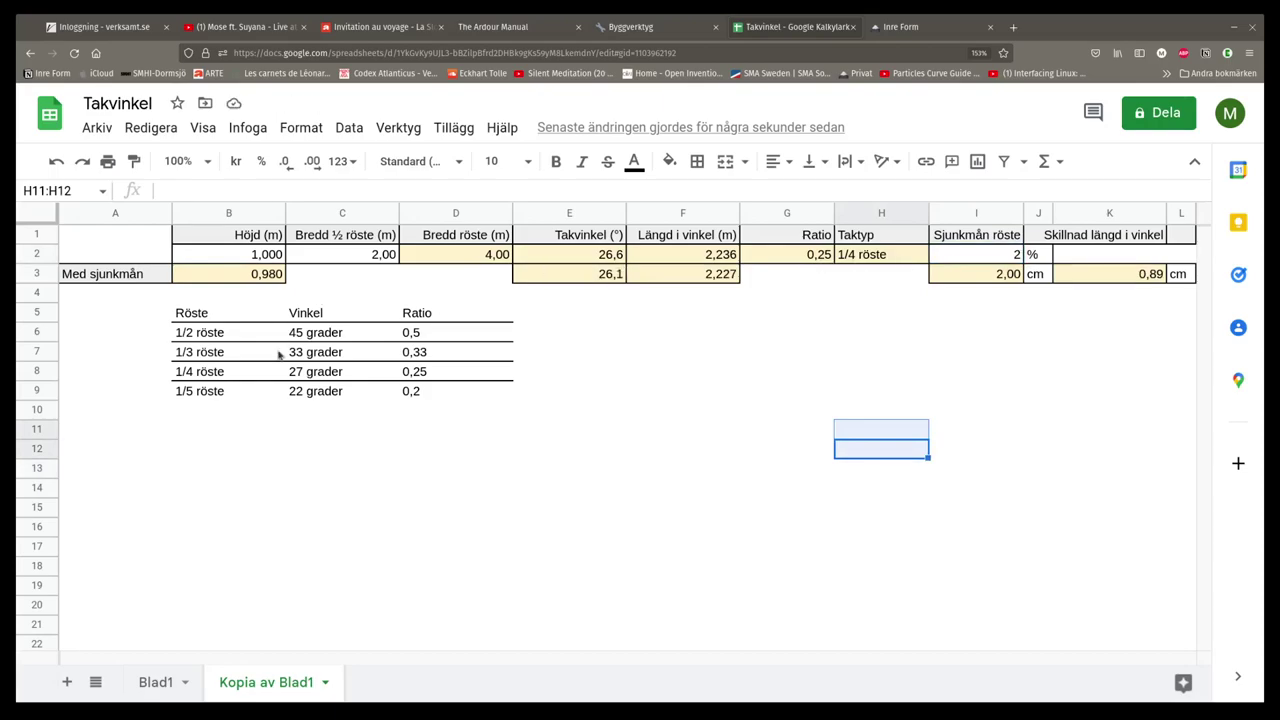
- Go to the original Blad1 sheet and set its Sjunkmån röste to 4 %
{"action": "left_click", "coordinate": [152, 692]}
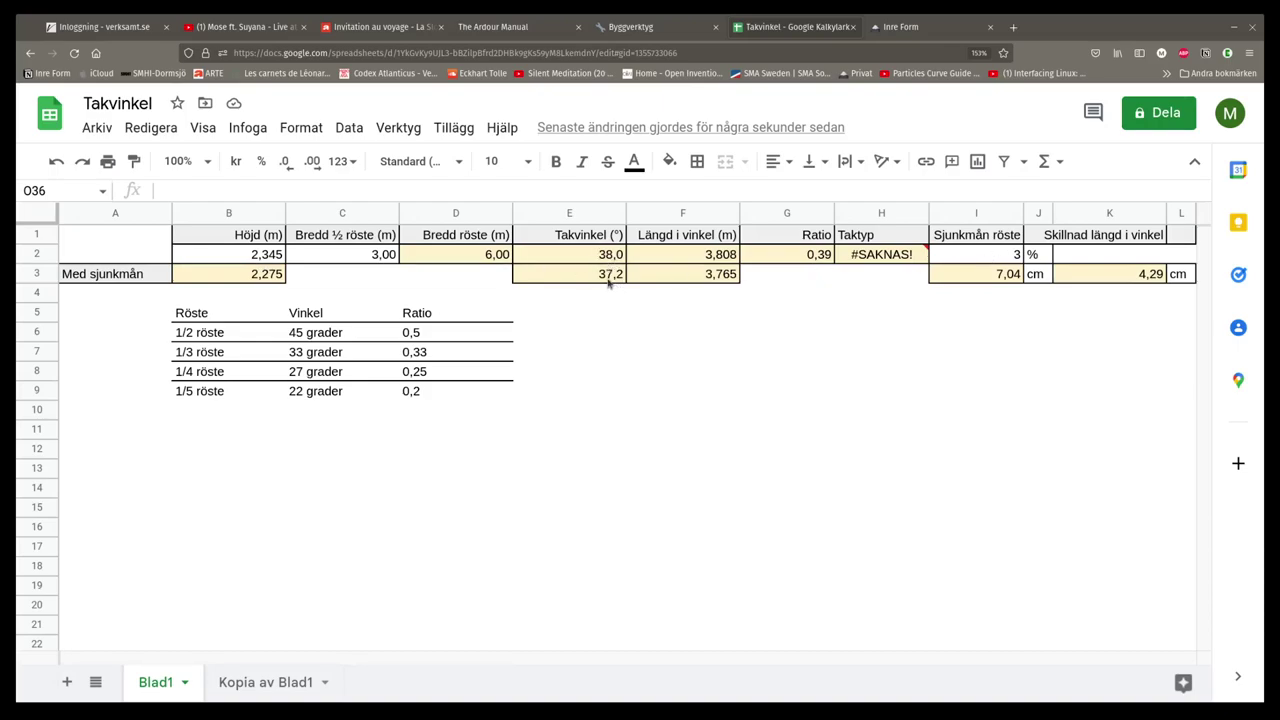
{"action": "double_click", "coordinate": [998, 256]}
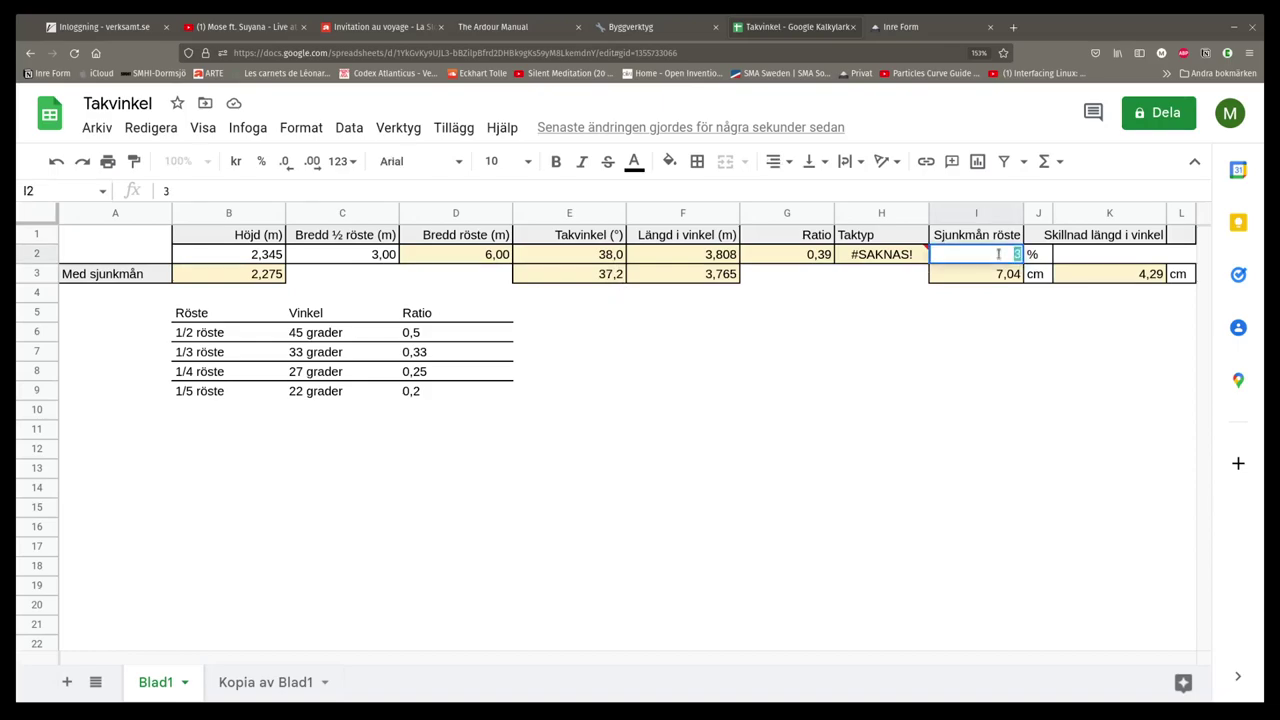
{"action": "type", "text": "4"}
{"action": "left_click", "coordinate": [963, 434]}
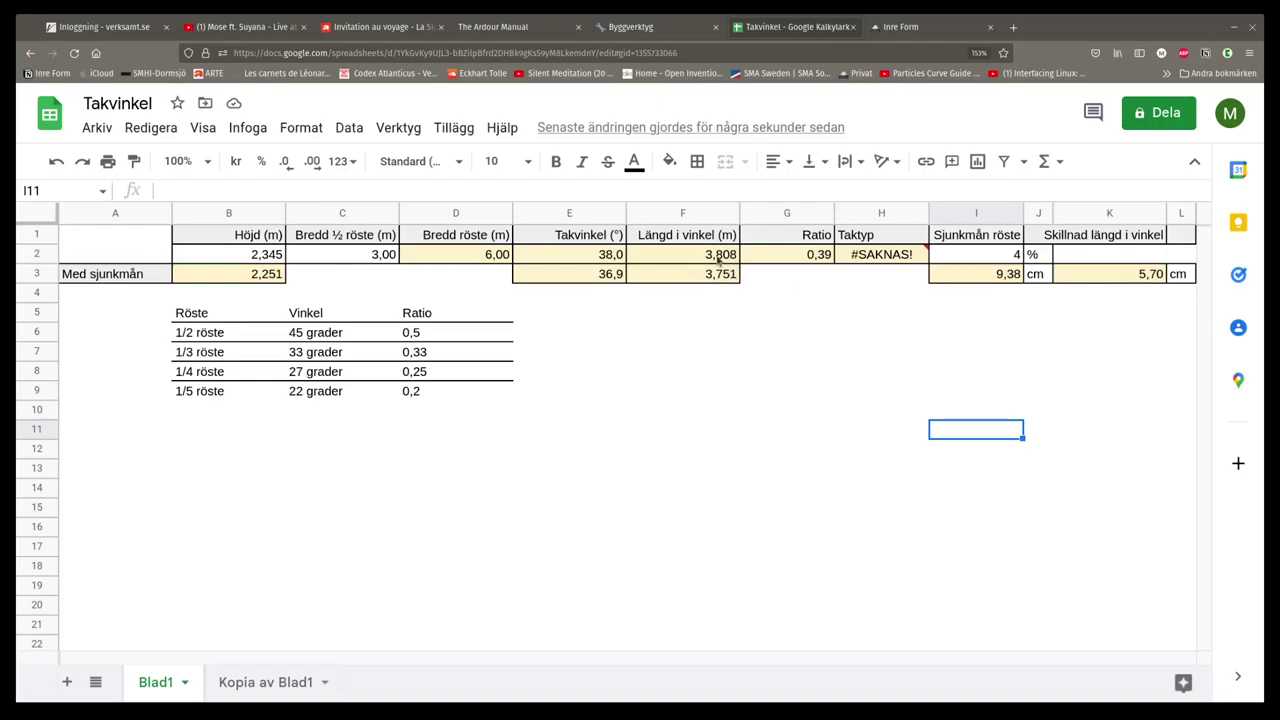
- Set Sjunkmån röste on the Blad1 sheet back to 3 %
{"action": "double_click", "coordinate": [997, 258]}
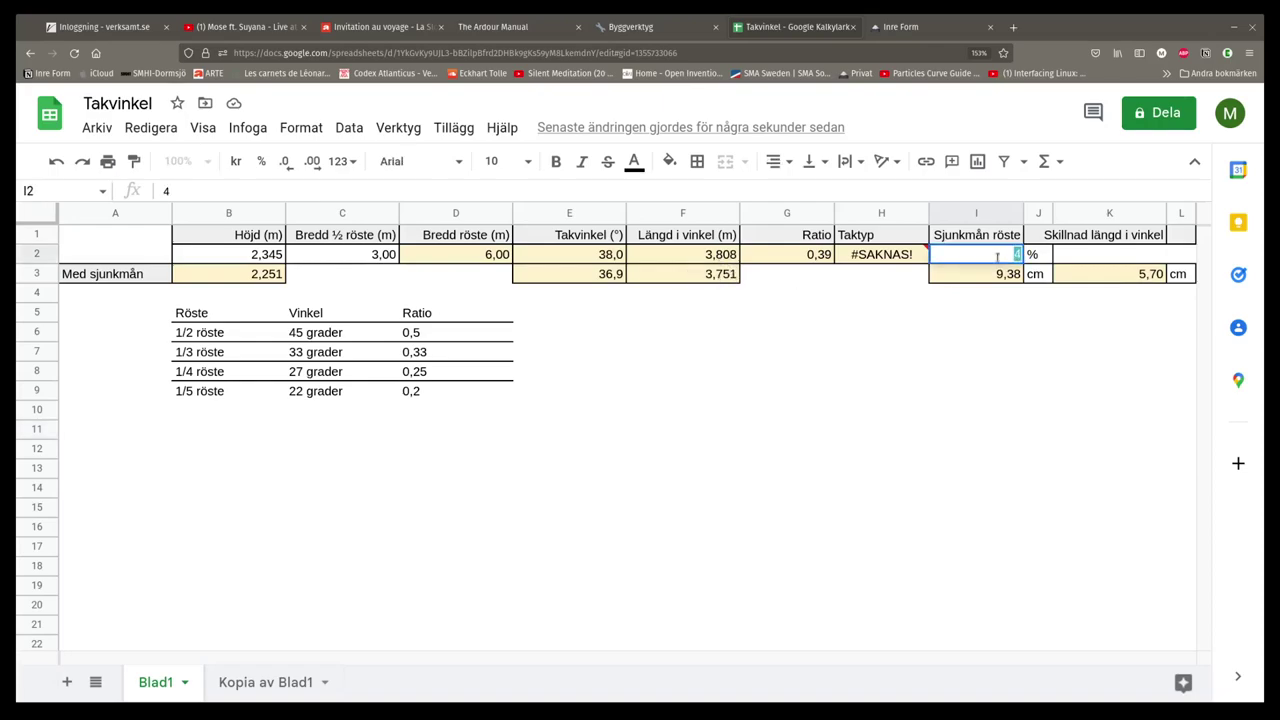
{"action": "type", "text": "3"}
{"action": "left_click", "coordinate": [990, 402]}
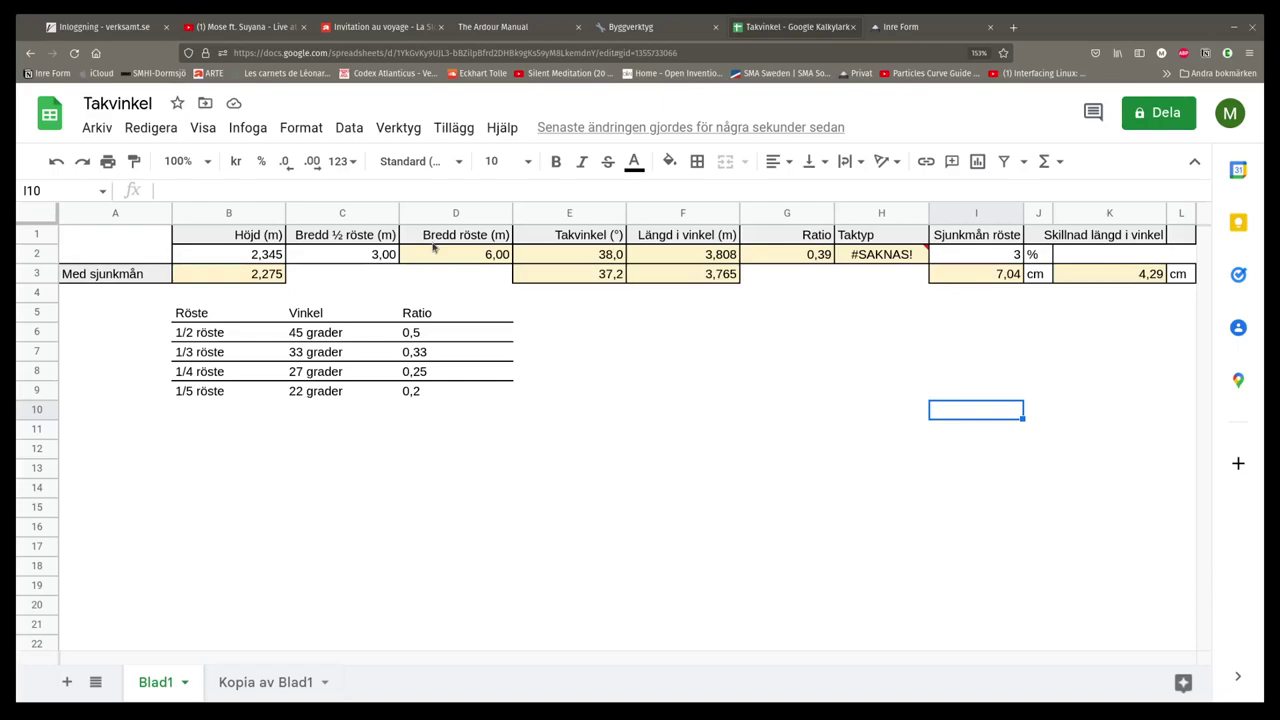
- Inspect the formulas behind the Takvinkel and Längd i vinkel results in row 2
{"action": "left_click", "coordinate": [568, 257]}
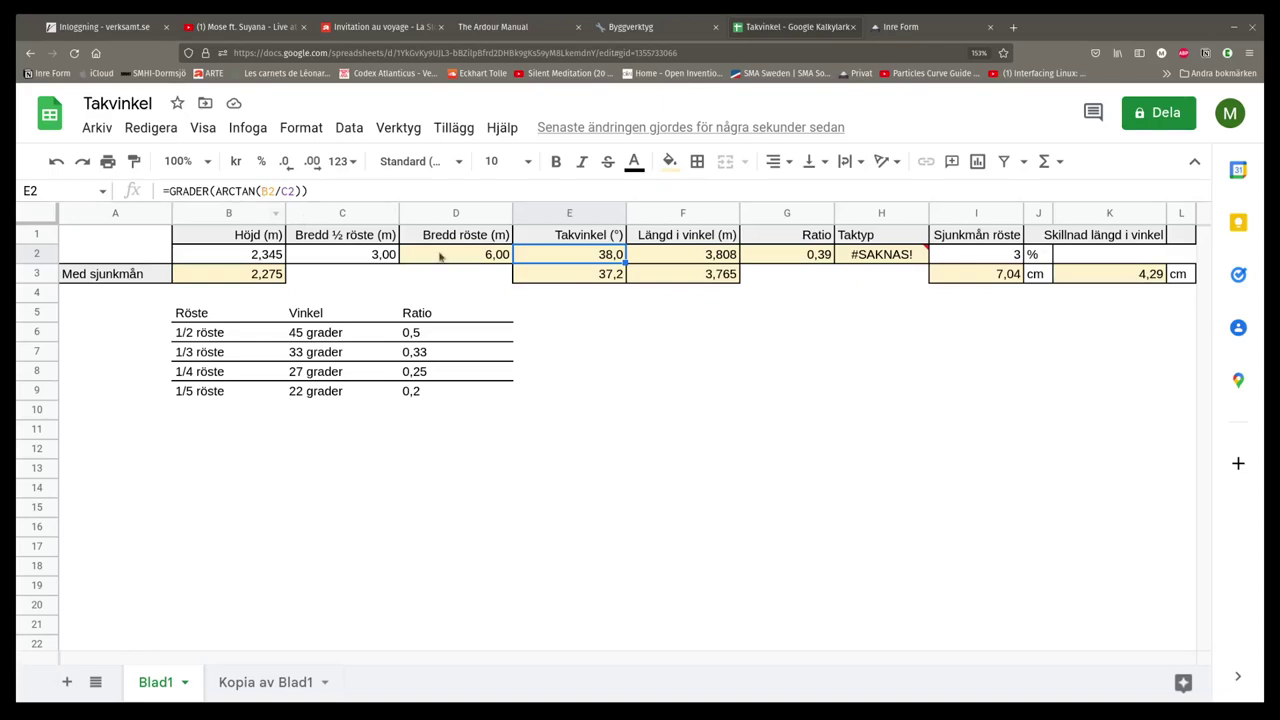
{"action": "left_click", "coordinate": [705, 258]}
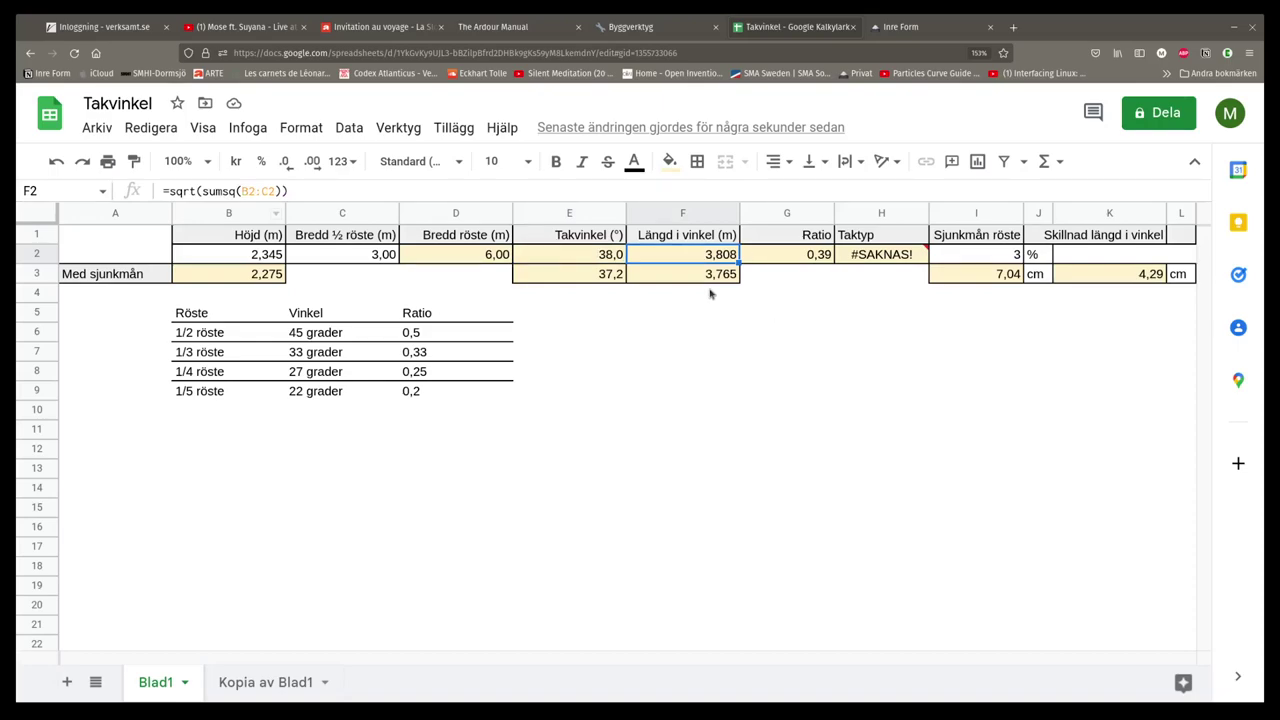
{"action": "left_click", "coordinate": [997, 262]}
- Extend the Sjunkmån formula in cell I3 to =B2*I2*100
{"action": "left_click", "coordinate": [1001, 279]}
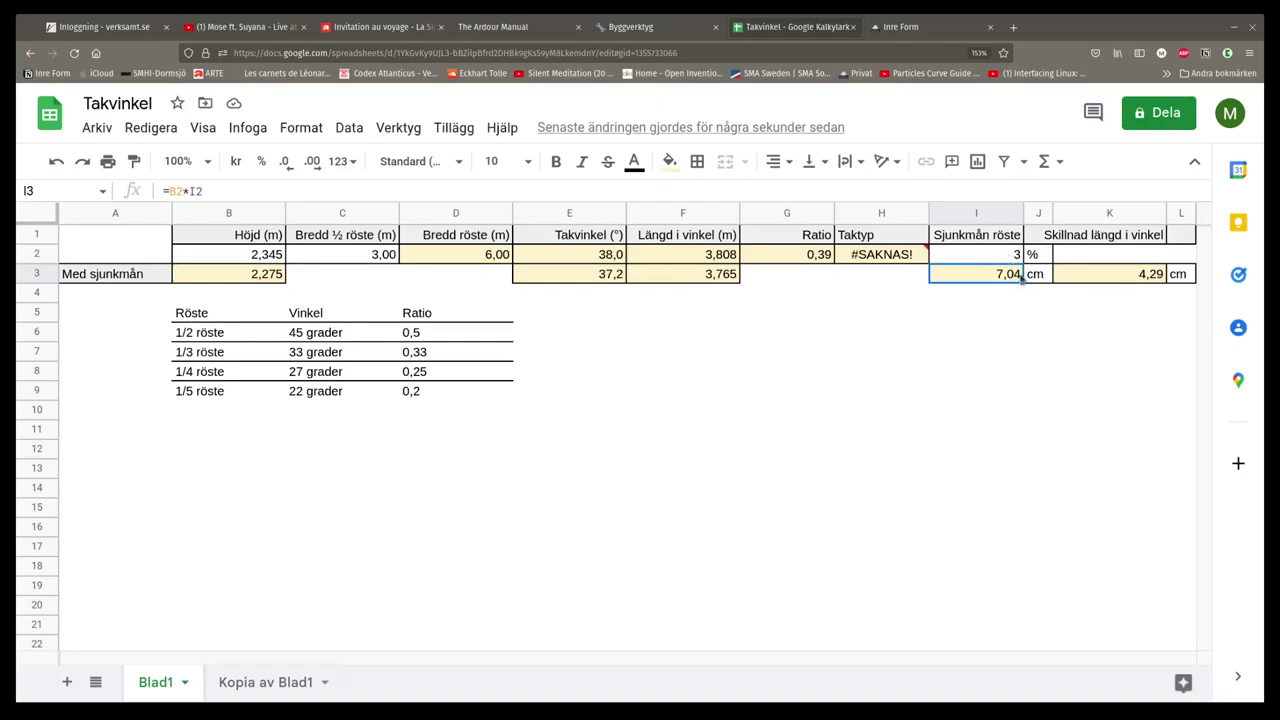
{"action": "left_click", "coordinate": [241, 191]}
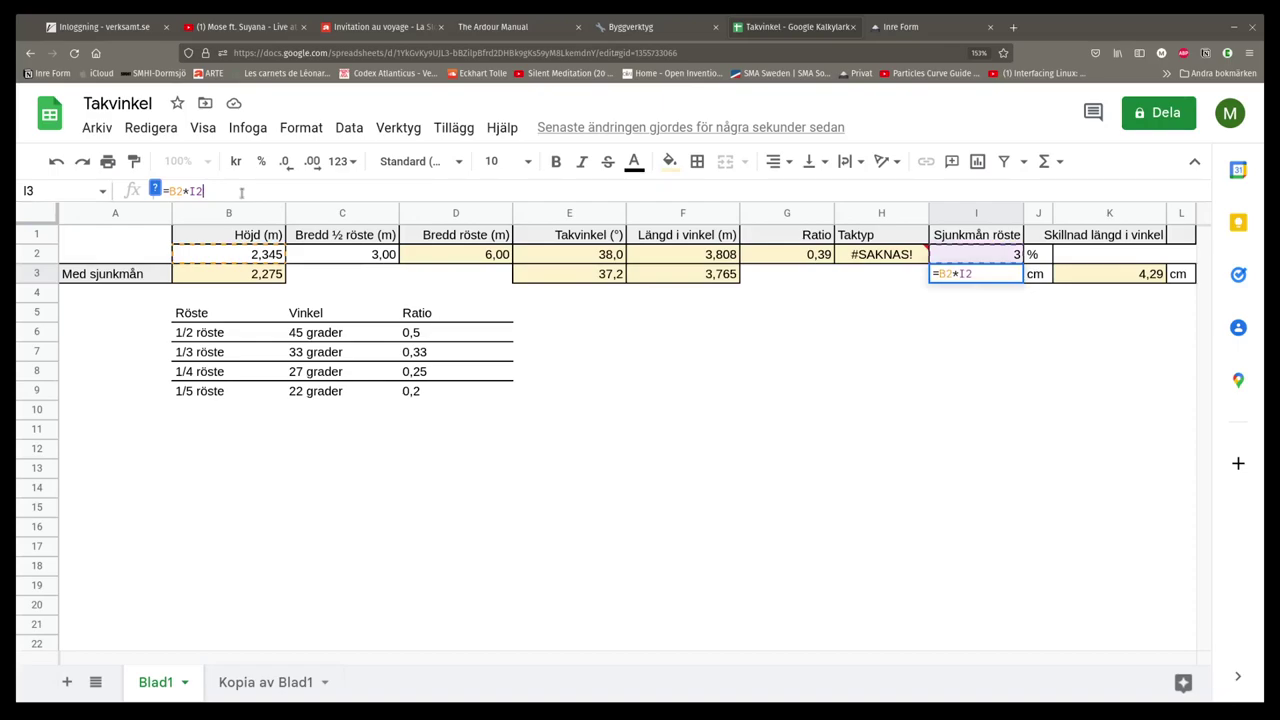
{"action": "type", "text": "*10"}
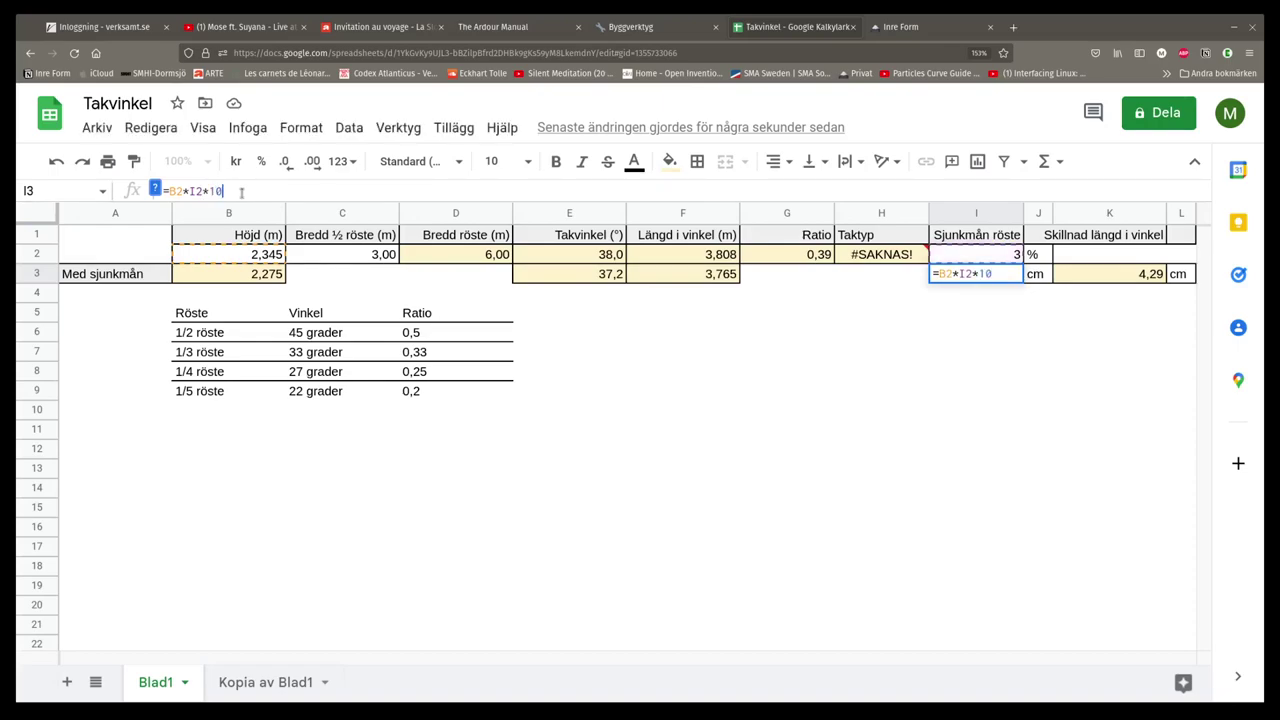
{"action": "type", "text": "0"}
{"action": "key", "text": "Return"}
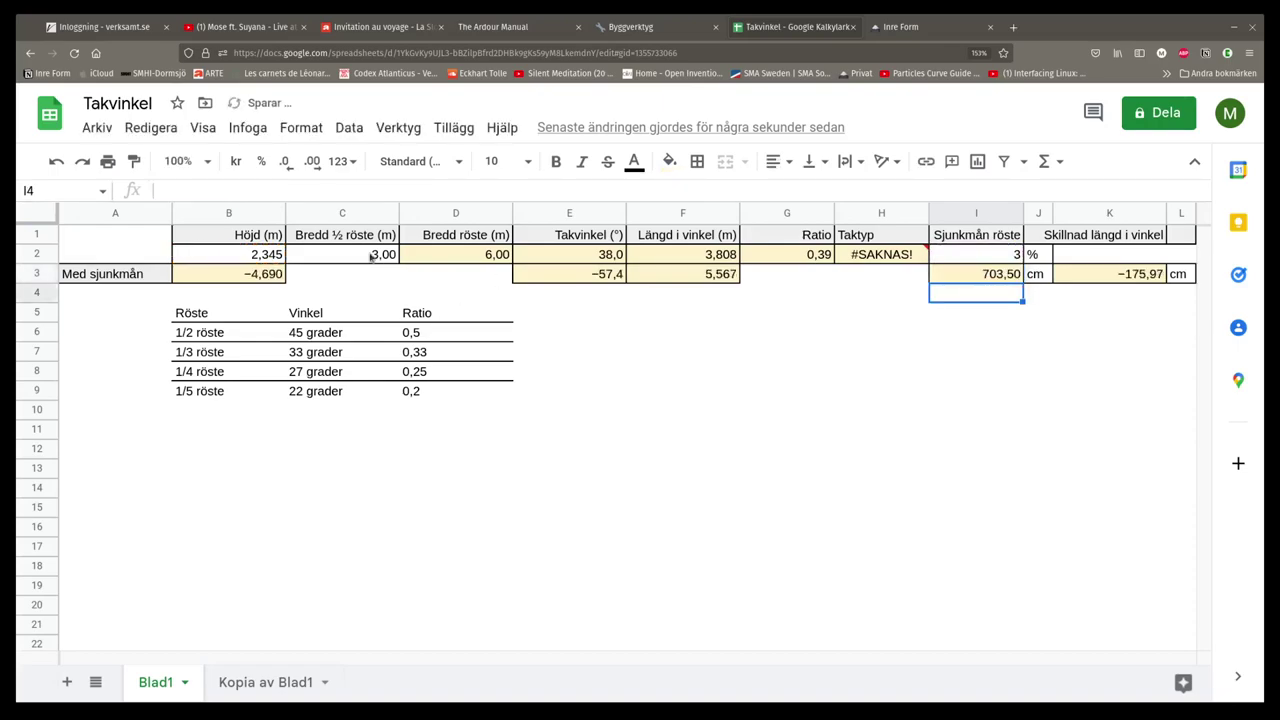
- Change the formula in cell I3 to =B2*I2/100
{"action": "key", "text": "Up"}
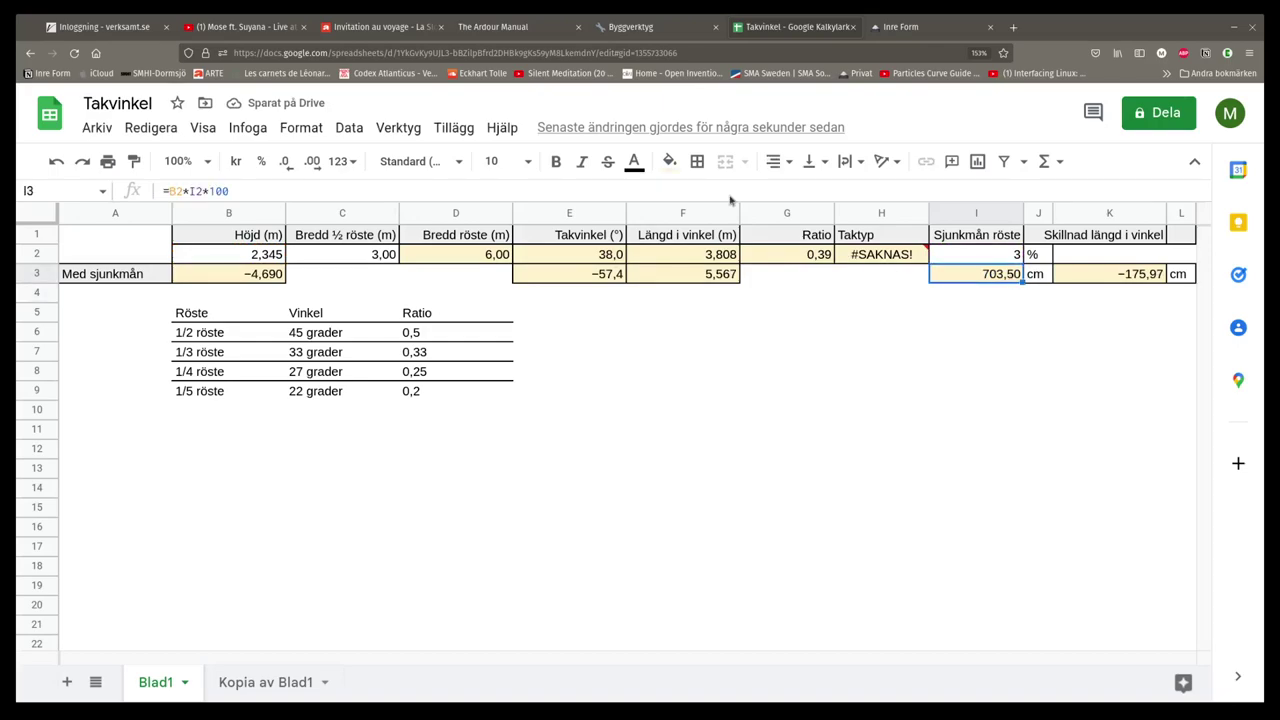
{"action": "left_click", "coordinate": [209, 190]}
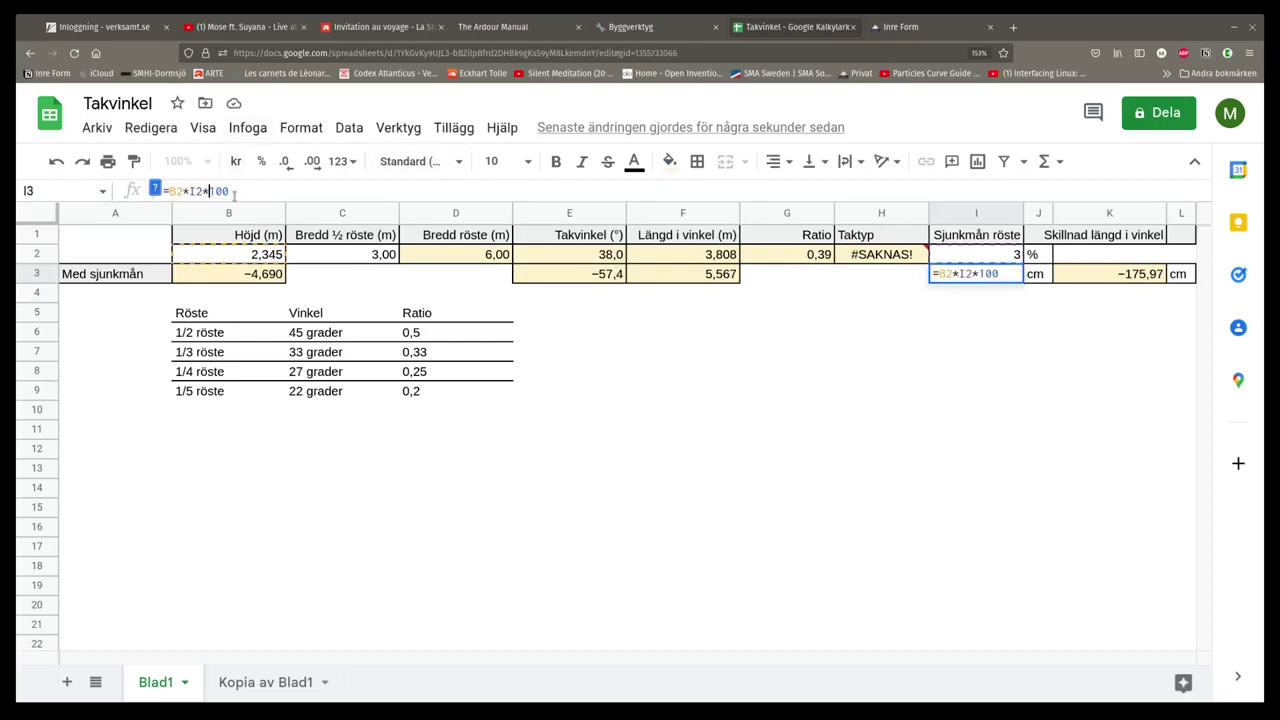
{"action": "key", "text": "BackSpace"}
{"action": "type", "text": "/"}
{"action": "key", "text": "Return"}
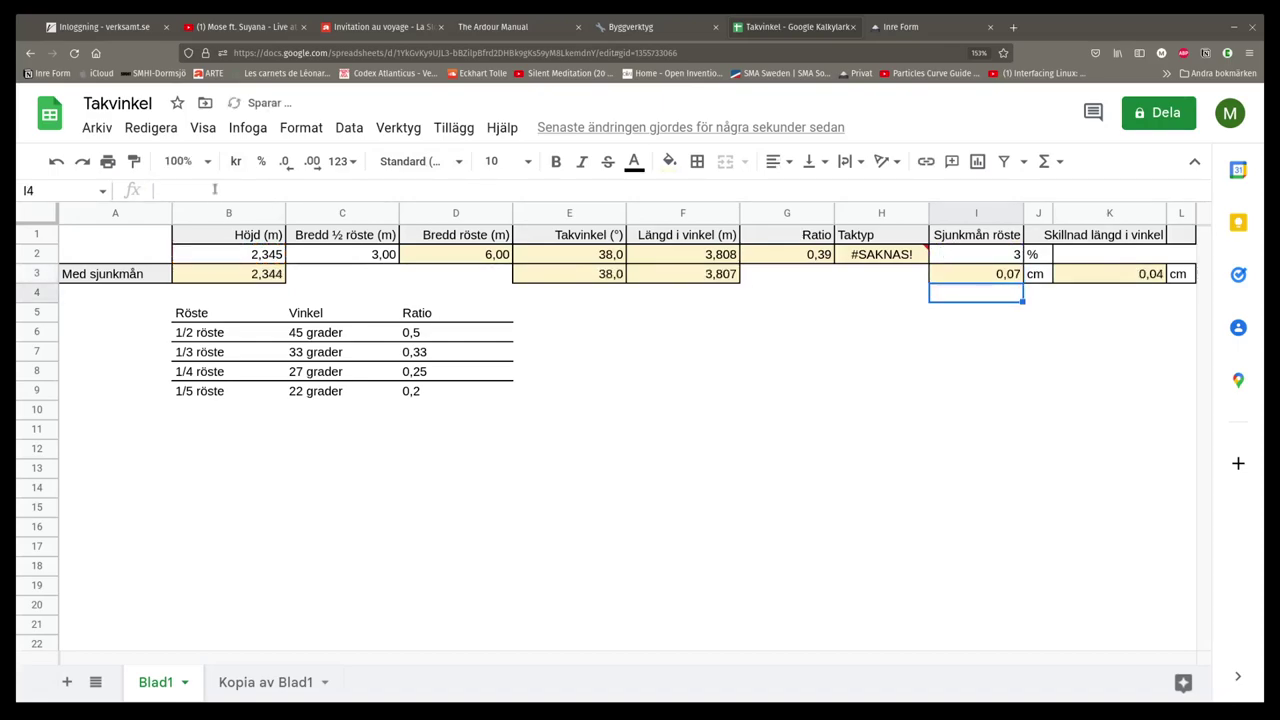
- Change the formula in cell I3 to =B2*I2
{"action": "left_click", "coordinate": [1011, 280]}
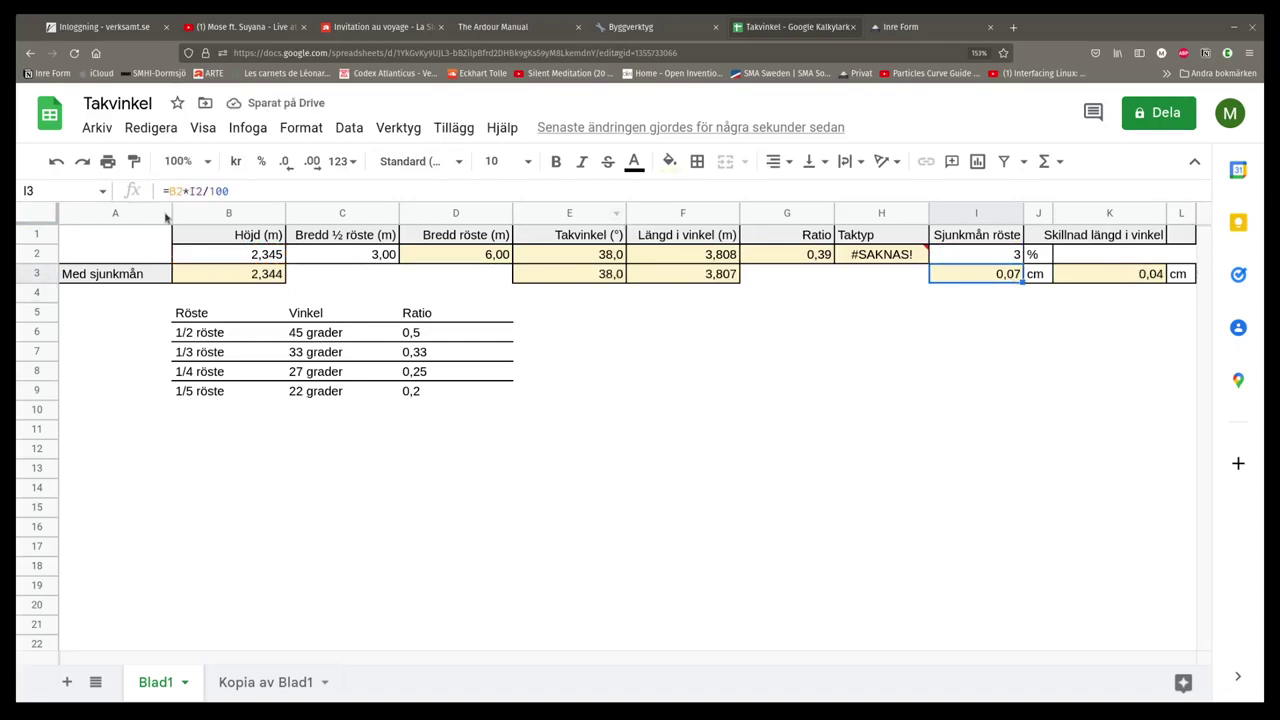
{"action": "left_click_drag", "start_coordinate": [203, 190], "coordinate": [255, 191]}
{"action": "key", "text": "BackSpace"}
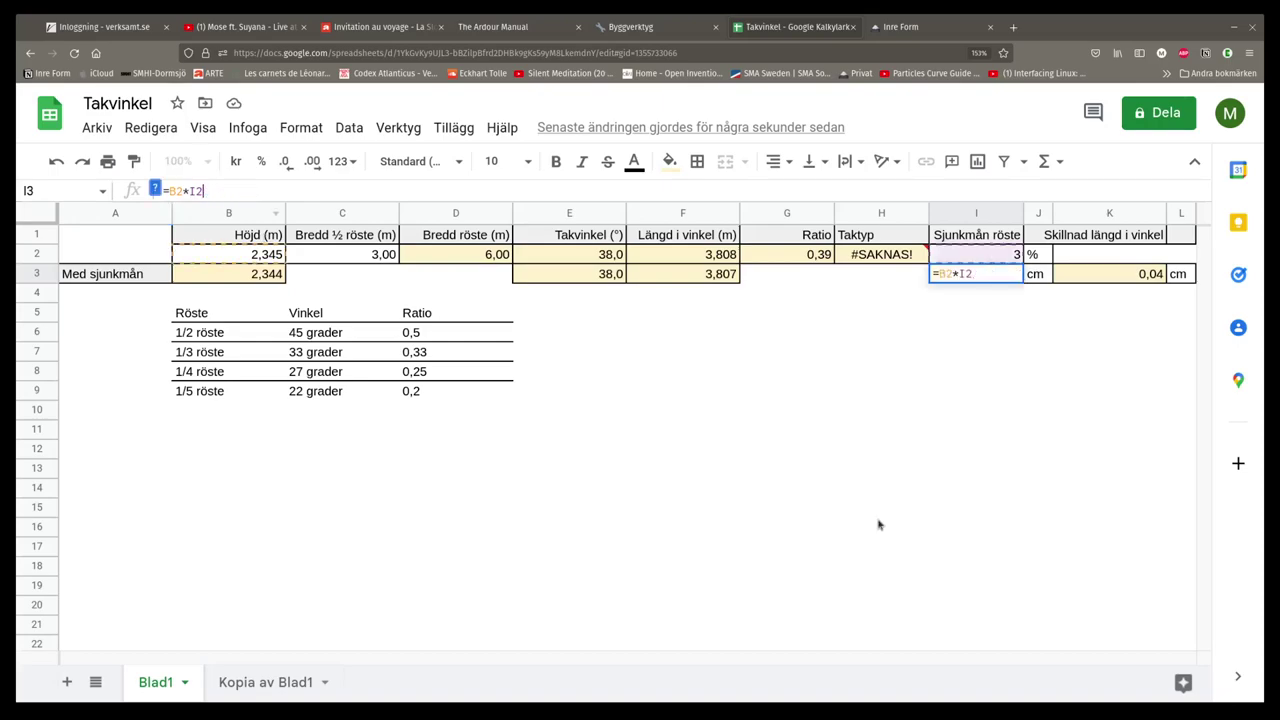
{"action": "left_click_drag", "start_coordinate": [940, 484], "coordinate": [940, 466]}
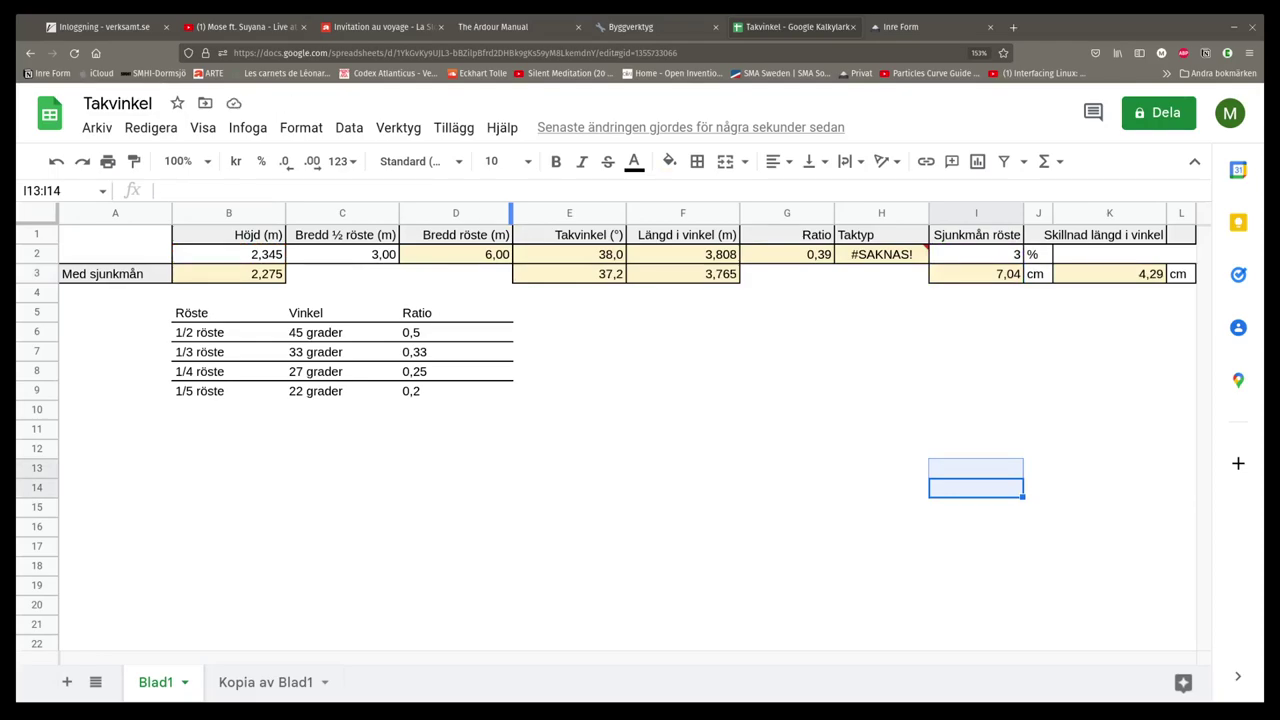
- Switch to Blender and display the transform values and dimensions of the Röste gable
{"action": "key", "text": "alt+Tab"}
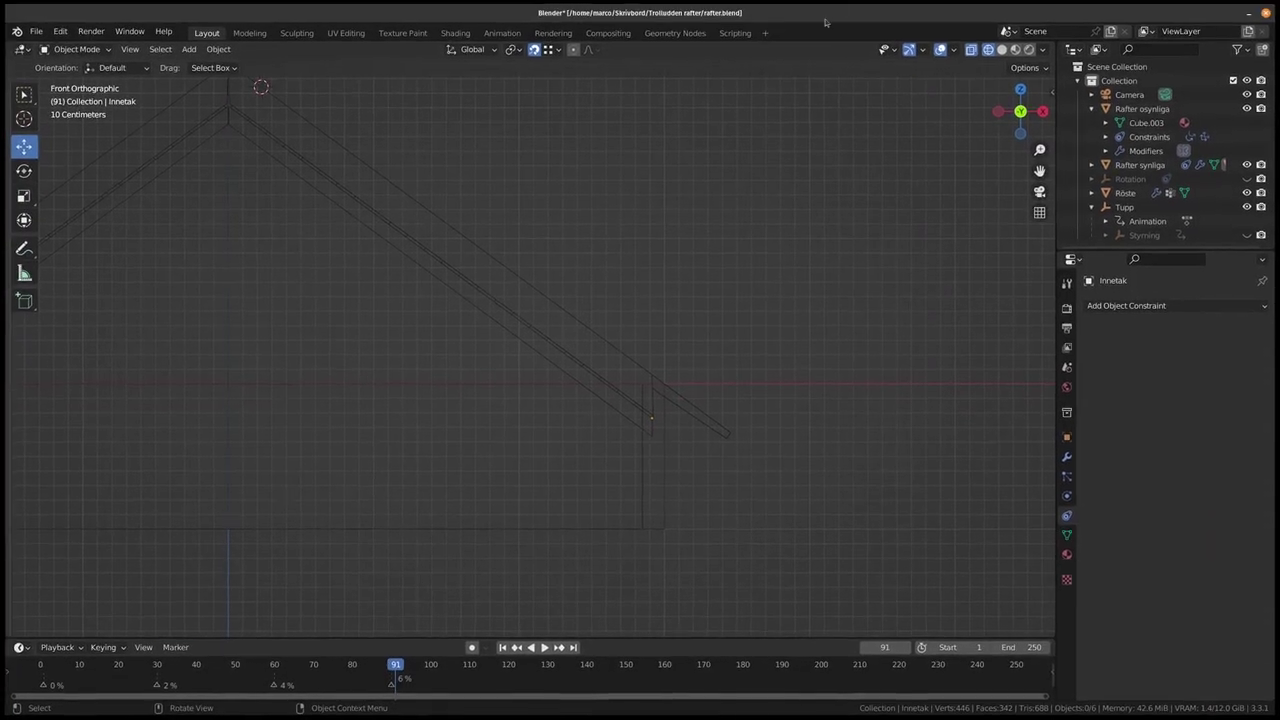
{"action": "scroll", "coordinate": [423, 428], "scroll_direction": "down", "scroll_amount": 1}
{"action": "left_click_drag", "start_coordinate": [506, 530], "coordinate": [687, 438]}
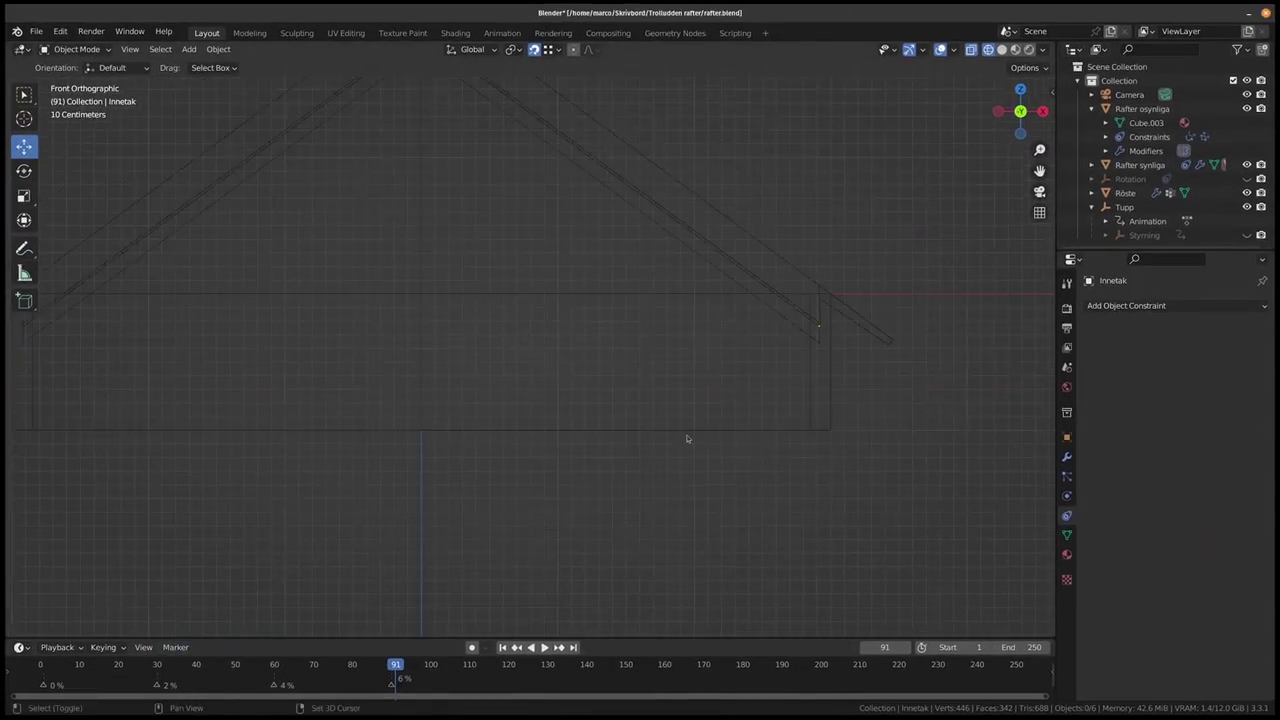
{"action": "left_click", "coordinate": [697, 435]}
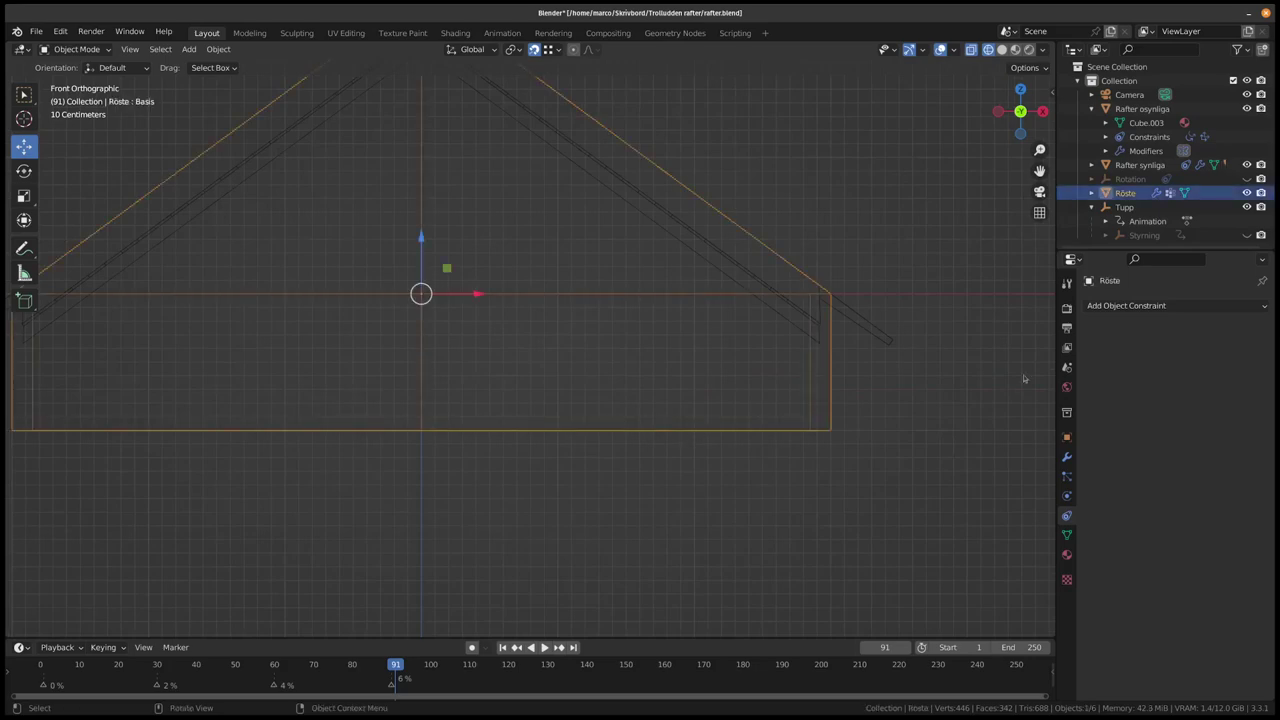
{"action": "left_click", "coordinate": [1051, 95]}
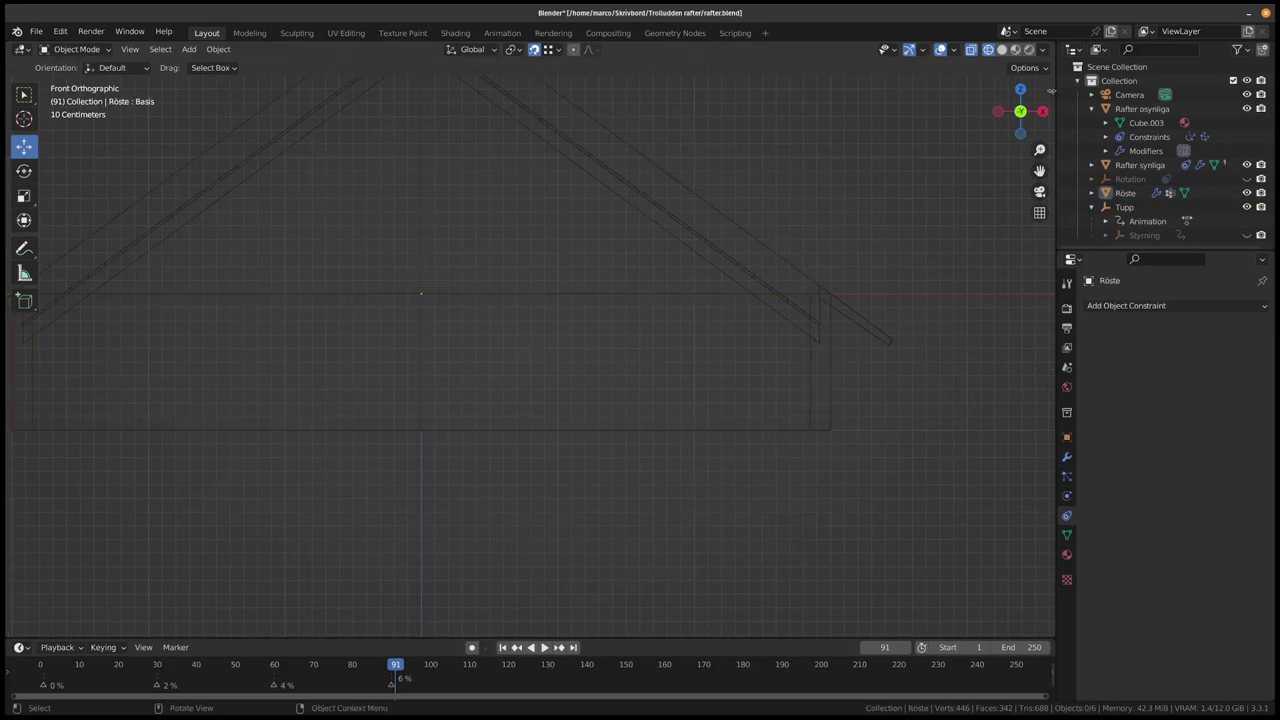
{"action": "left_click", "coordinate": [1051, 95]}
{"action": "left_click", "coordinate": [697, 433]}
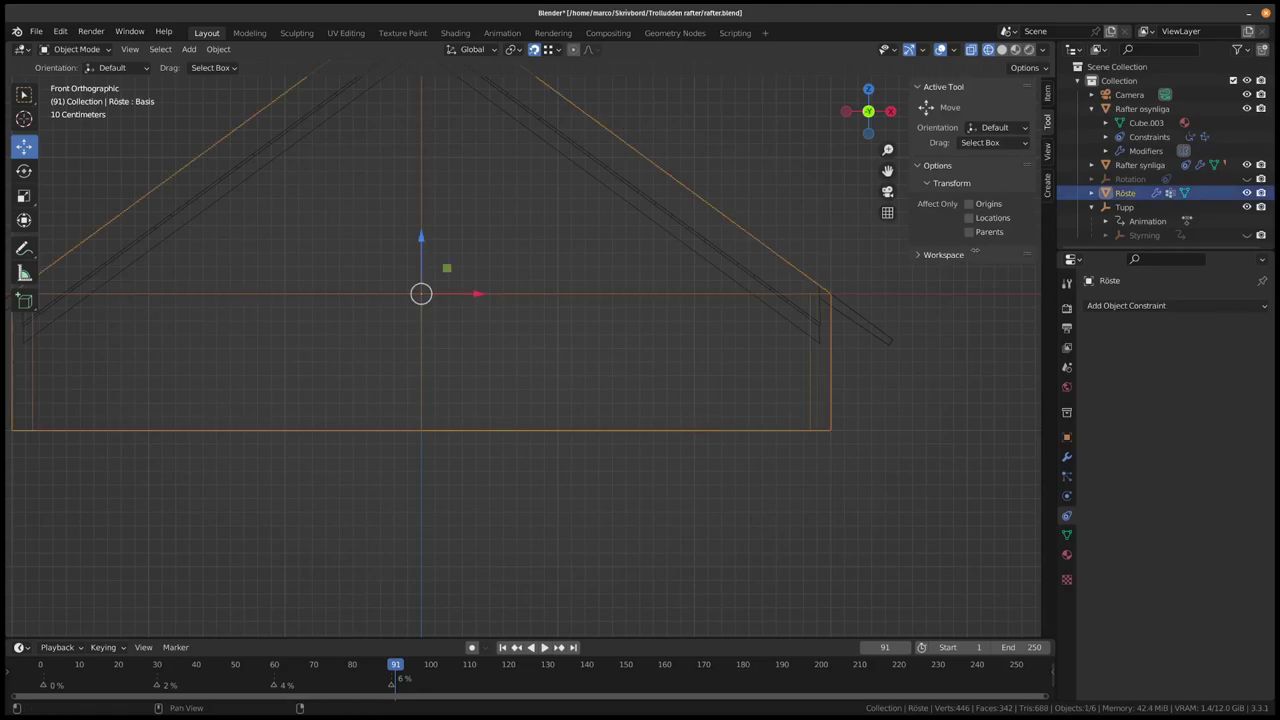
{"action": "left_click", "coordinate": [1049, 96]}
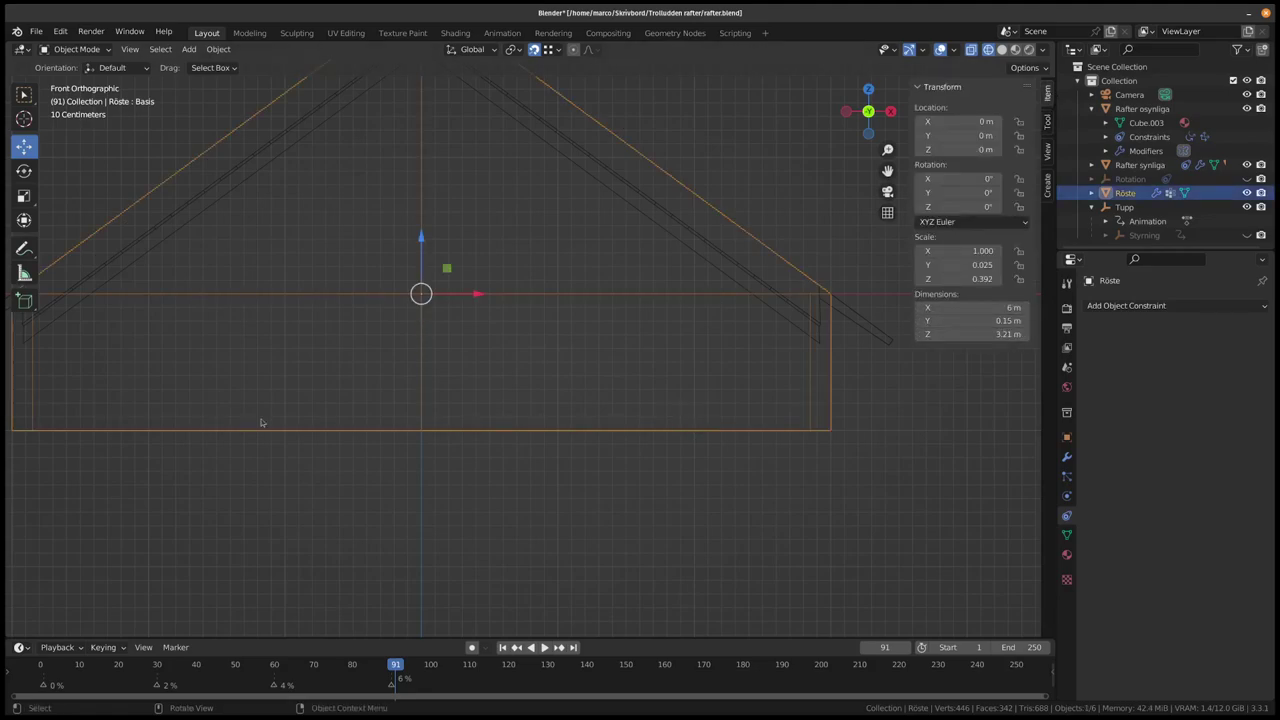
- Lower the Tupp empty at the roof ridge about 0.034 m along Z
{"action": "left_click_drag", "start_coordinate": [760, 465], "coordinate": [577, 369]}
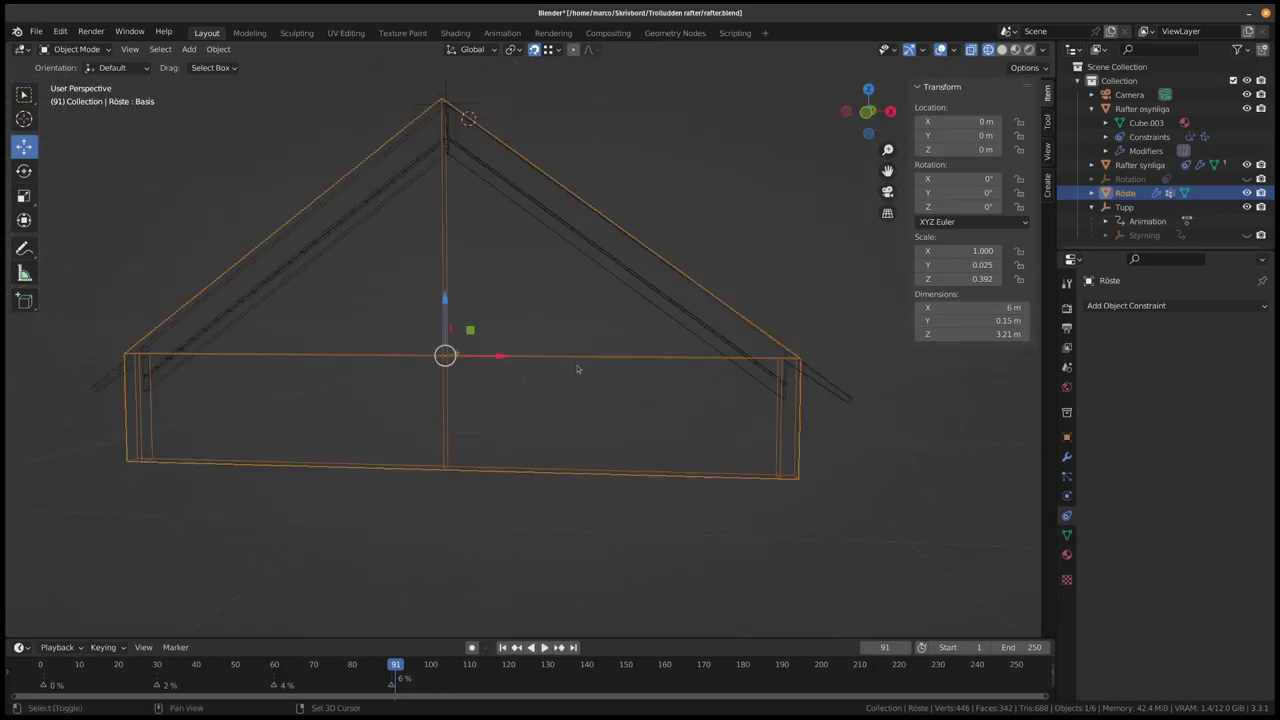
{"action": "left_click_drag", "start_coordinate": [577, 369], "coordinate": [437, 313]}
{"action": "left_click_drag", "start_coordinate": [410, 158], "coordinate": [455, 263]}
{"action": "scroll", "coordinate": [455, 263], "scroll_direction": "up", "scroll_amount": 1}
{"action": "left_click", "coordinate": [457, 262]}
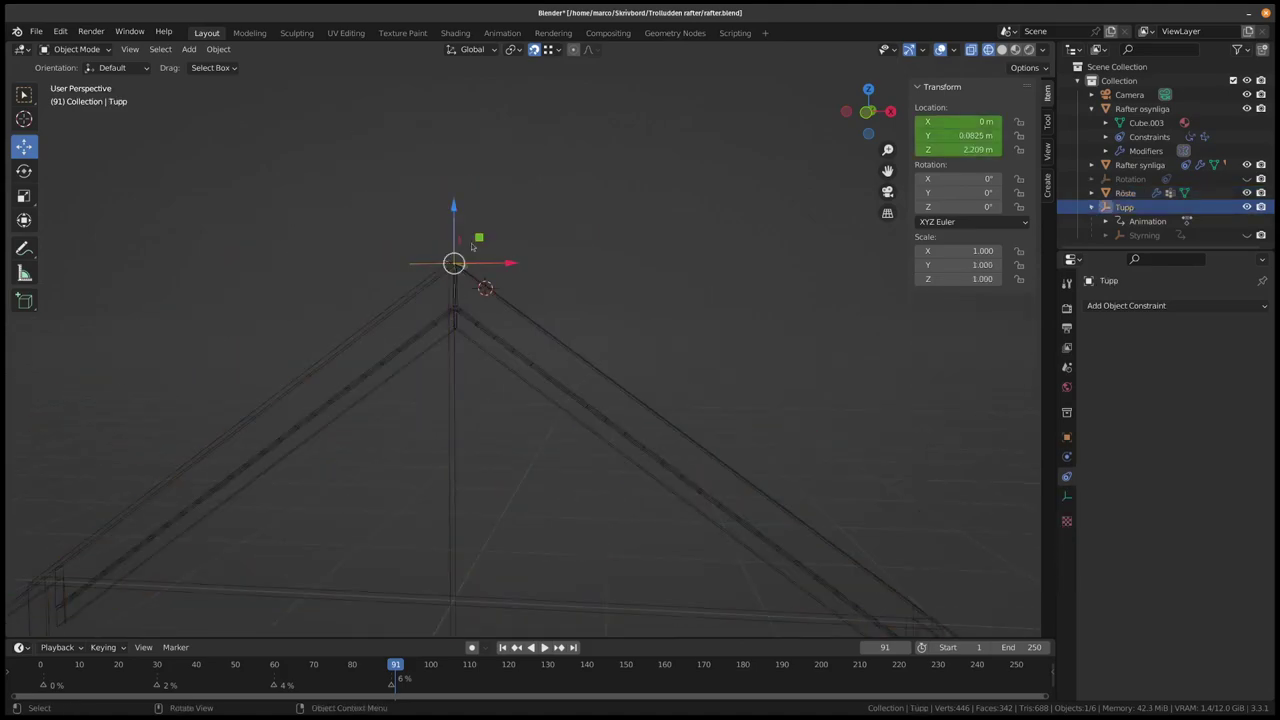
{"action": "mouse_move", "coordinate": [454, 216]}
{"action": "left_mouse_down"}
{"action": "mouse_move", "coordinate": [450, 443]}
{"action": "mouse_move", "coordinate": [455, 222]}
{"action": "left_mouse_up"}
- View the roof model in Solid and Rendered shading from the gable side
{"action": "left_click_drag", "start_coordinate": [601, 346], "coordinate": [690, 178]}
{"action": "scroll", "coordinate": [689, 235], "scroll_direction": "up", "scroll_amount": 1}
{"action": "left_click_drag", "start_coordinate": [689, 235], "coordinate": [592, 278]}
{"action": "key", "text": "z"}
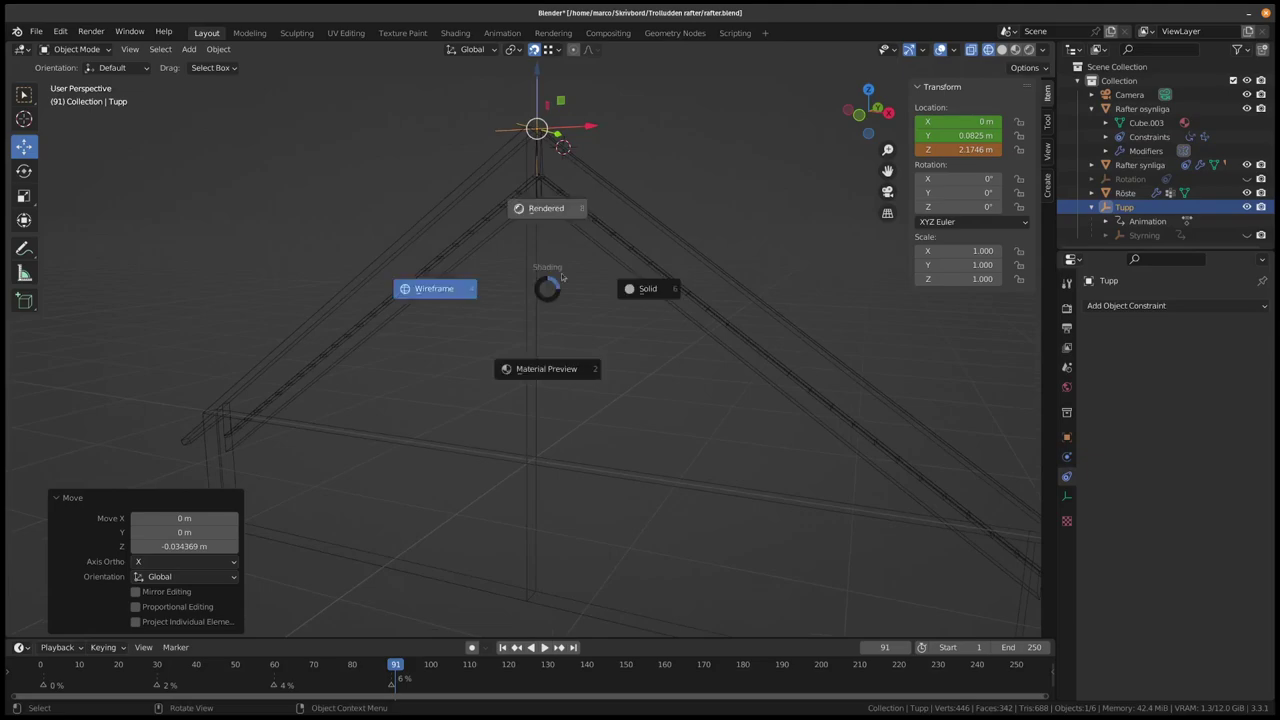
{"action": "left_click", "coordinate": [640, 288]}
{"action": "scroll", "coordinate": [663, 337], "scroll_direction": "up", "scroll_amount": 3}
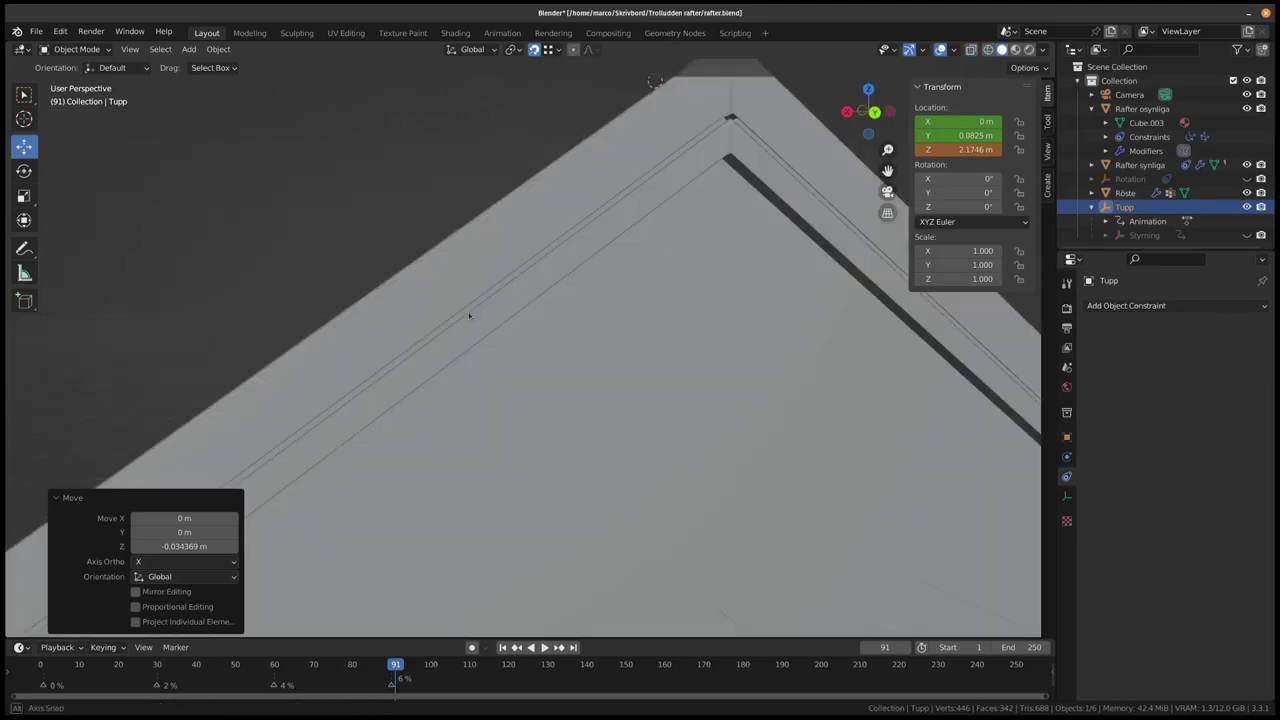
{"action": "left_click", "coordinate": [1029, 49]}
{"action": "left_click_drag", "start_coordinate": [742, 86], "coordinate": [603, 226]}
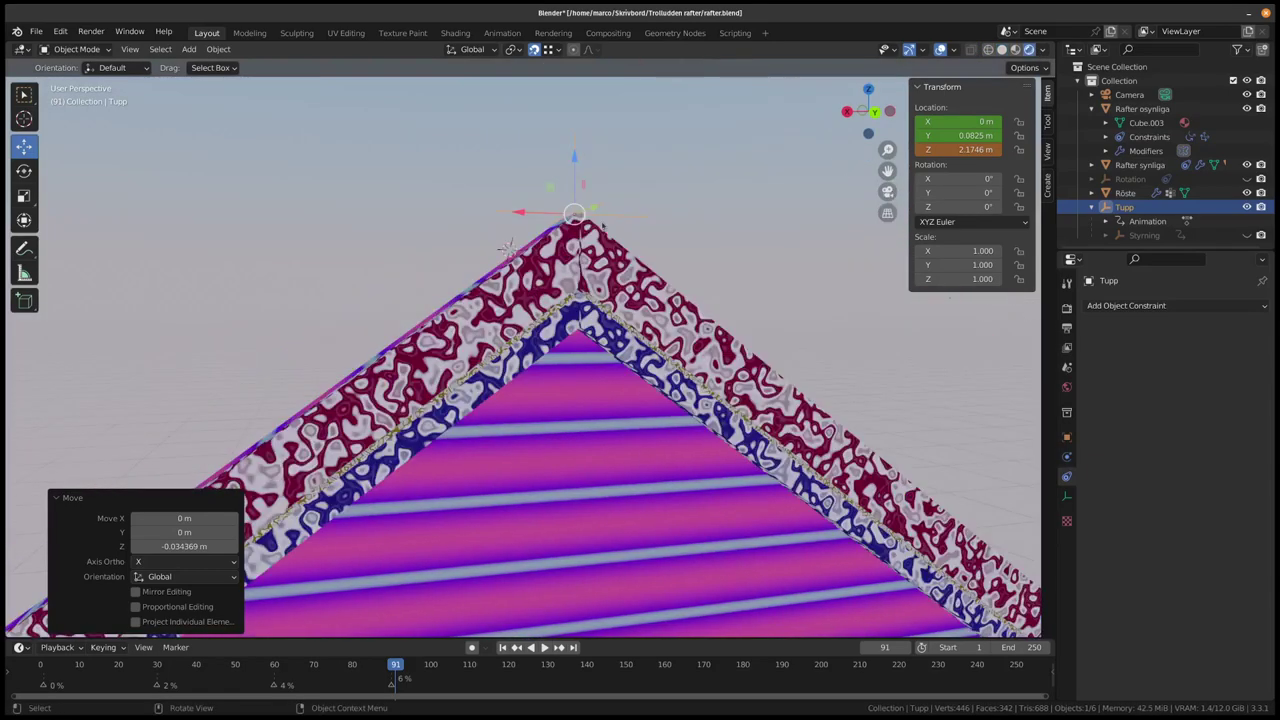
{"action": "scroll", "coordinate": [562, 211], "scroll_direction": "down", "scroll_amount": 2}
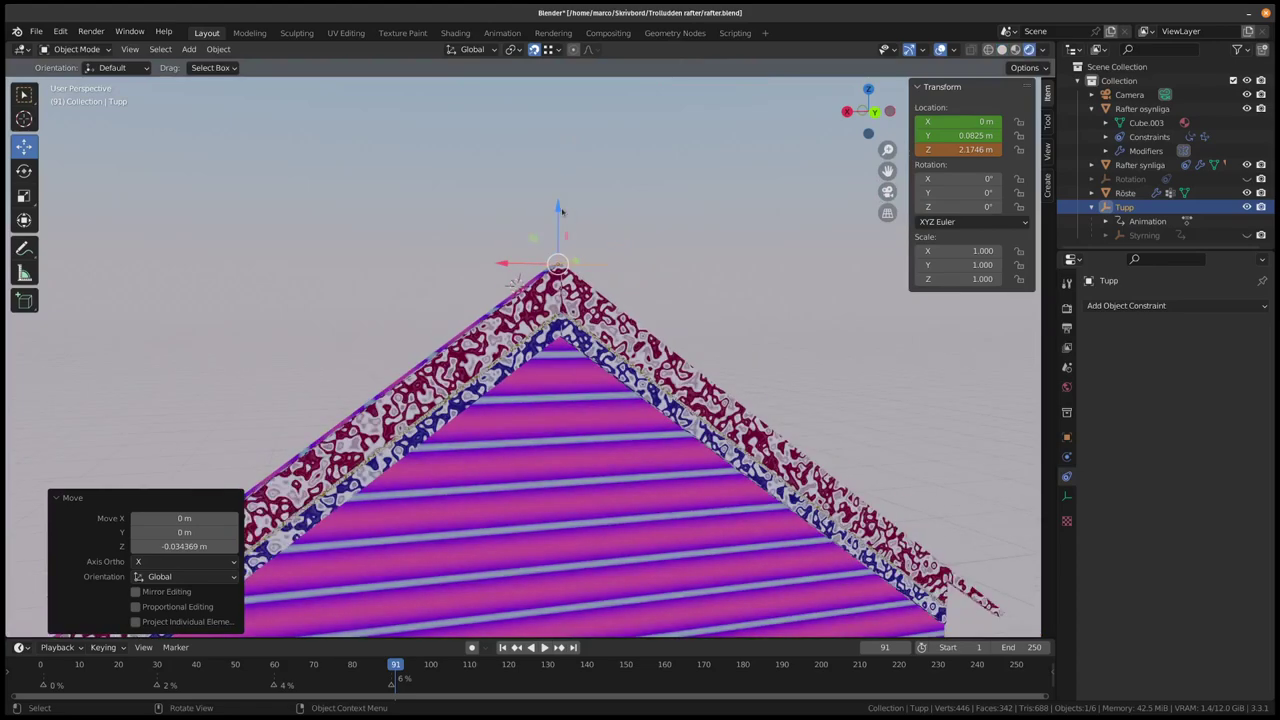
- Raise the Tupp empty at the ridge about 0.027 m along Z and view the whole gable
{"action": "mouse_move", "coordinate": [561, 211]}
{"action": "left_mouse_down"}
{"action": "mouse_move", "coordinate": [557, 168]}
{"action": "mouse_move", "coordinate": [558, 300]}
{"action": "mouse_move", "coordinate": [570, 203]}
{"action": "left_mouse_up"}
{"action": "left_click_drag", "start_coordinate": [570, 203], "coordinate": [570, 201]}
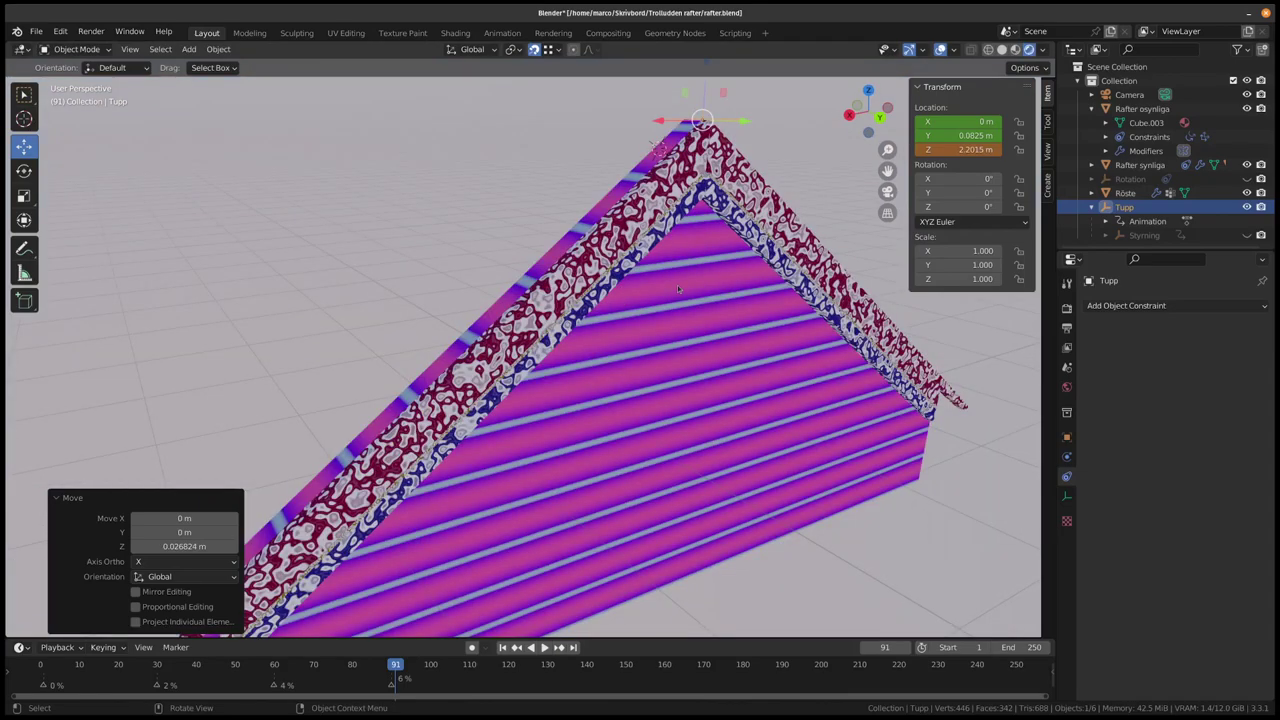
{"action": "scroll", "coordinate": [678, 289], "scroll_direction": "down", "scroll_amount": 3}
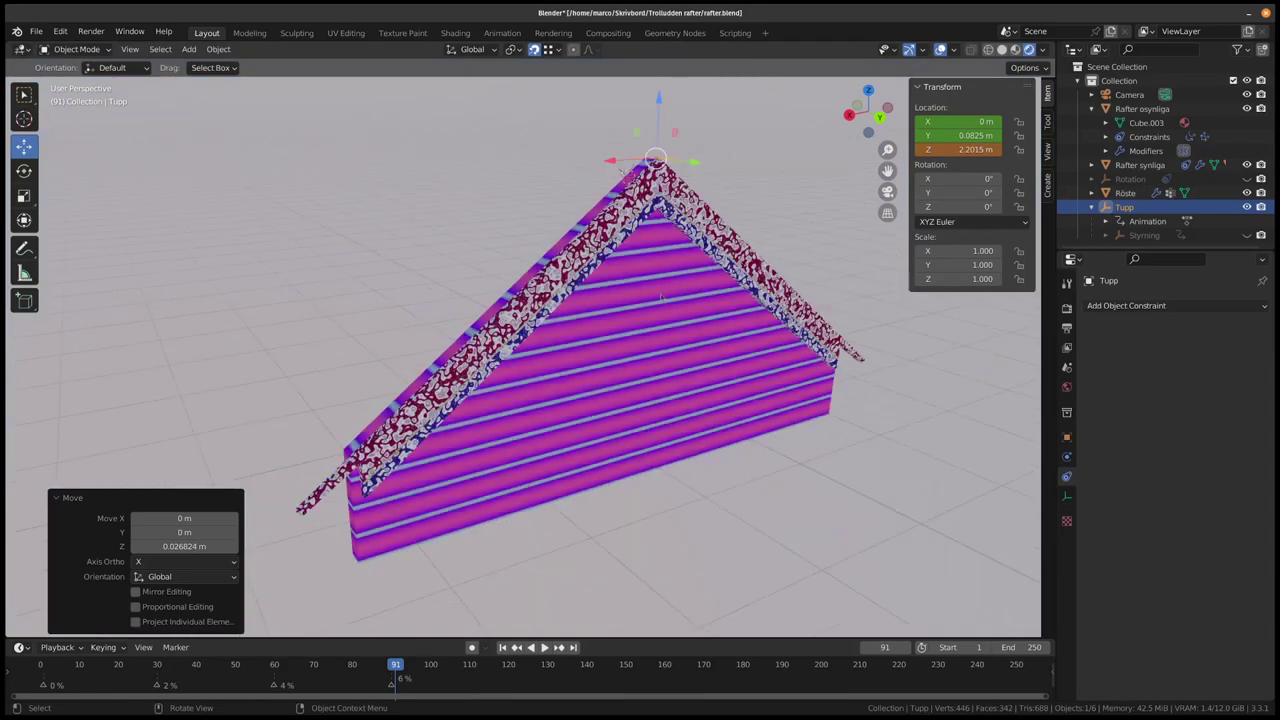
{"action": "scroll", "coordinate": [659, 297], "scroll_direction": "up", "scroll_amount": 1}
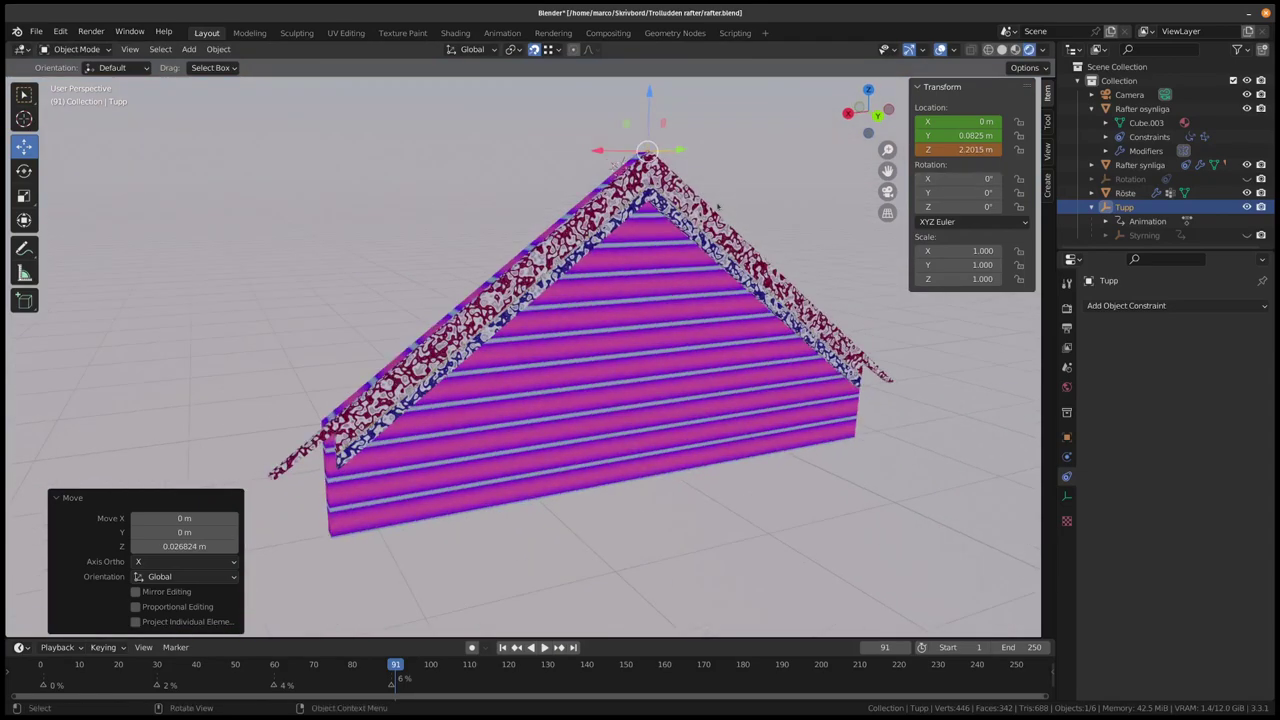
- Set the viewport shading back to Wireframe and view the gable from the front
{"action": "key", "text": "z"}
{"action": "left_click", "coordinate": [600, 203]}
{"action": "mouse_move", "coordinate": [534, 369]}
{"action": "left_mouse_down"}
{"action": "mouse_move", "coordinate": [600, 391]}
{"action": "mouse_move", "coordinate": [797, 349]}
{"action": "mouse_move", "coordinate": [822, 356]}
{"action": "left_mouse_up"}
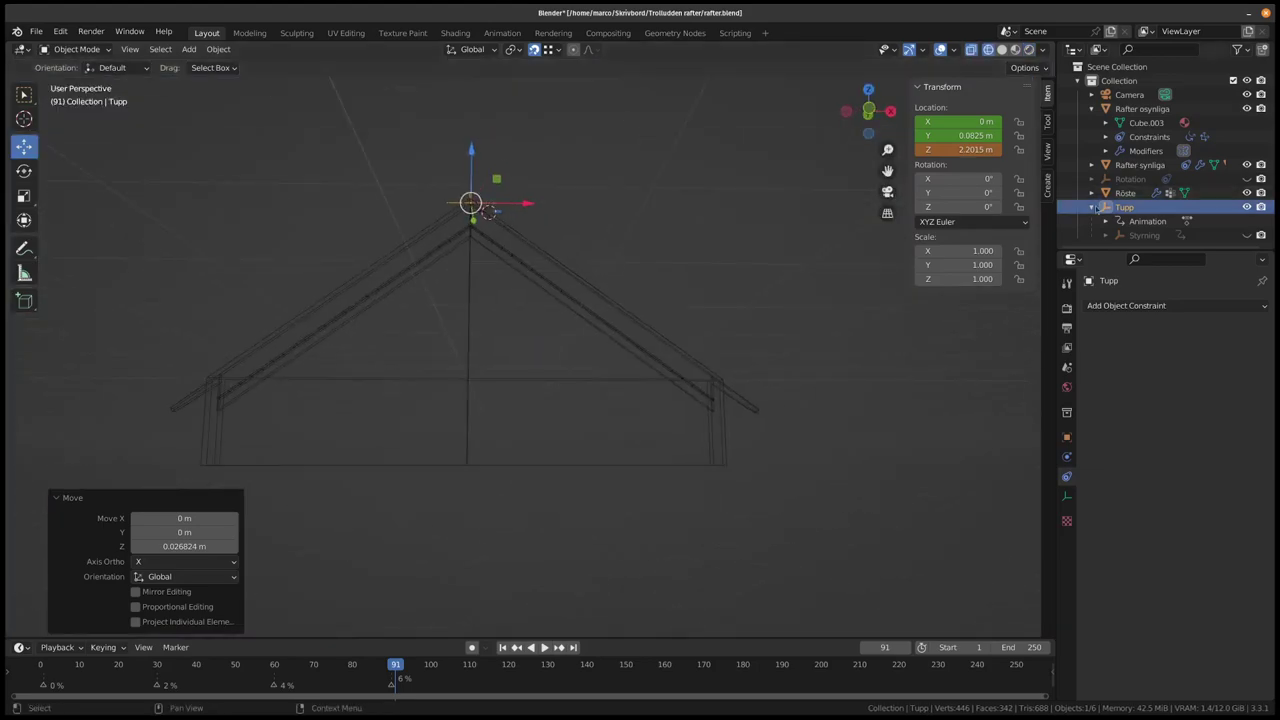
- Unhide the Rotation empty and select it at the eave to display its Track To constraint
{"action": "left_click", "coordinate": [1246, 235]}
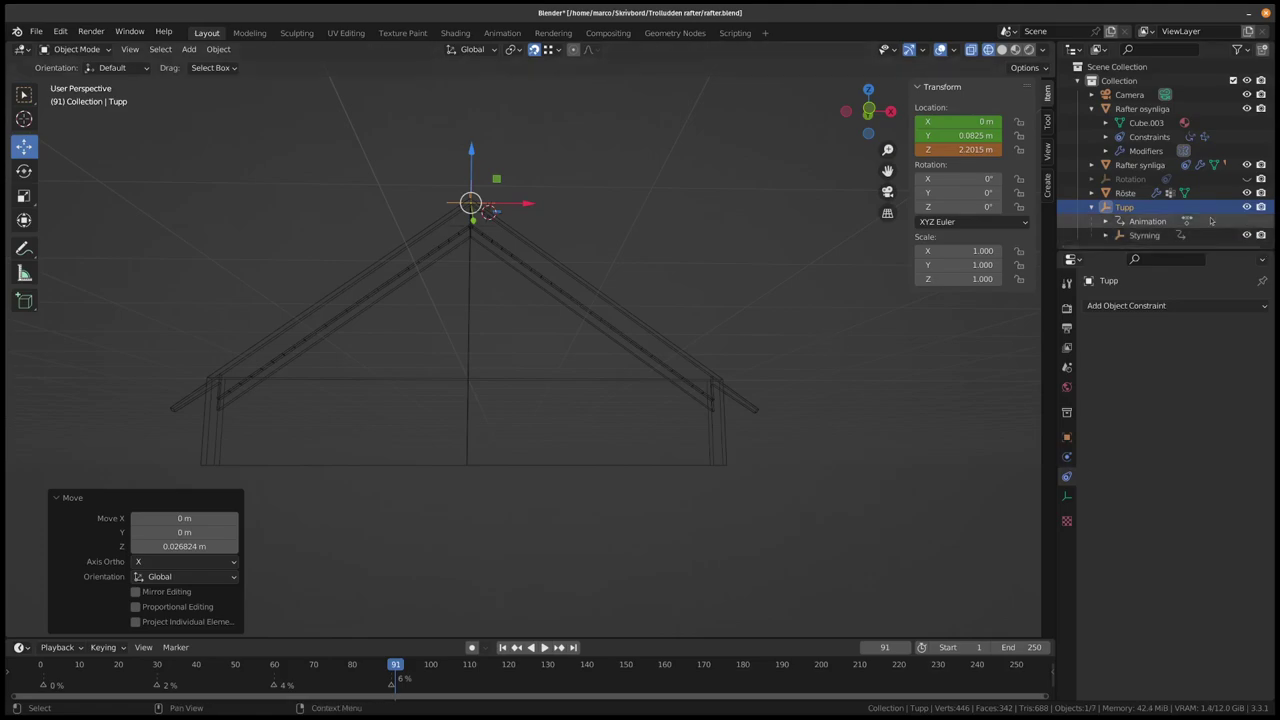
{"action": "left_click", "coordinate": [1246, 235]}
{"action": "left_click", "coordinate": [1246, 178]}
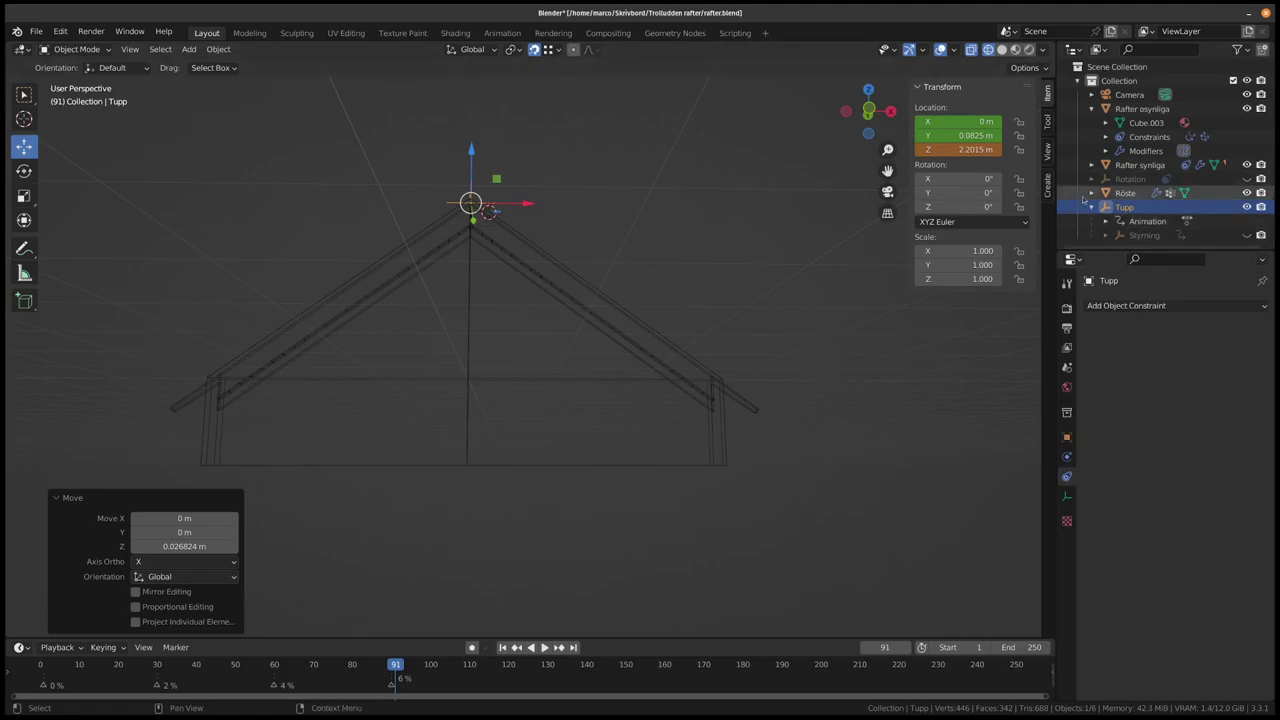
{"action": "left_click", "coordinate": [1091, 179]}
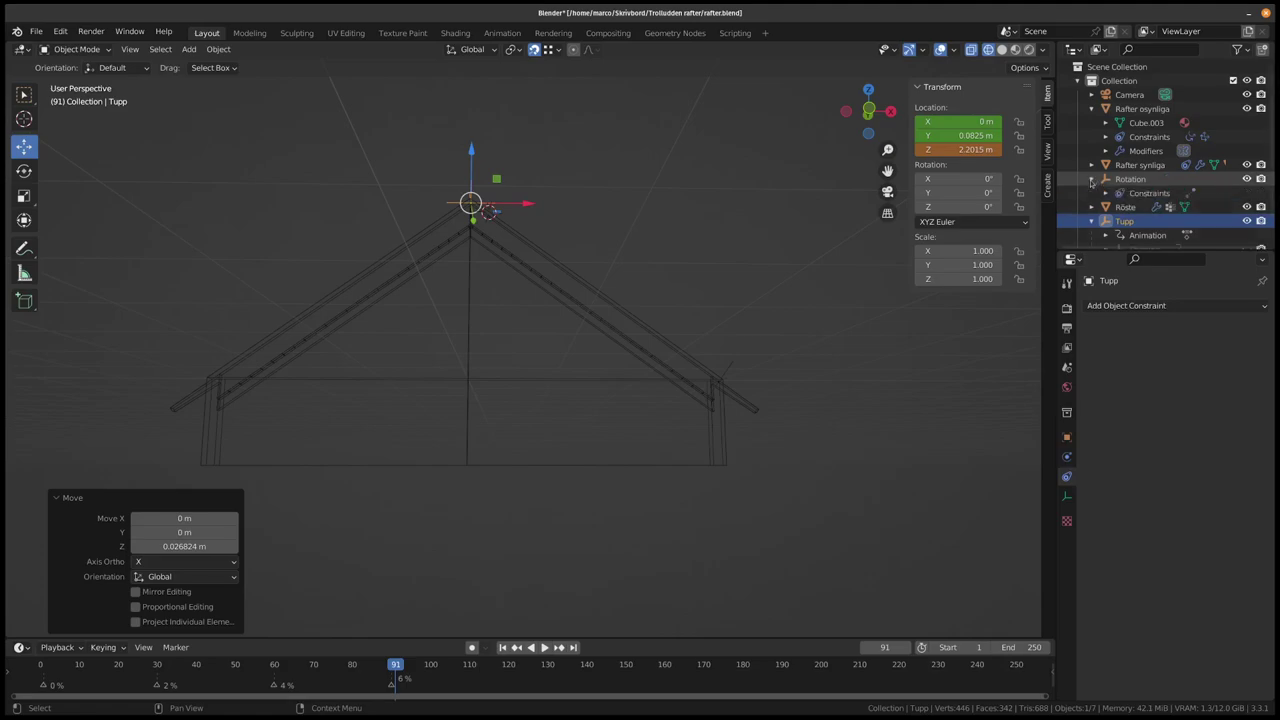
{"action": "left_click_drag", "start_coordinate": [638, 345], "coordinate": [631, 369]}
{"action": "scroll", "coordinate": [613, 352], "scroll_direction": "down", "scroll_amount": 3}
{"action": "left_click", "coordinate": [708, 381]}
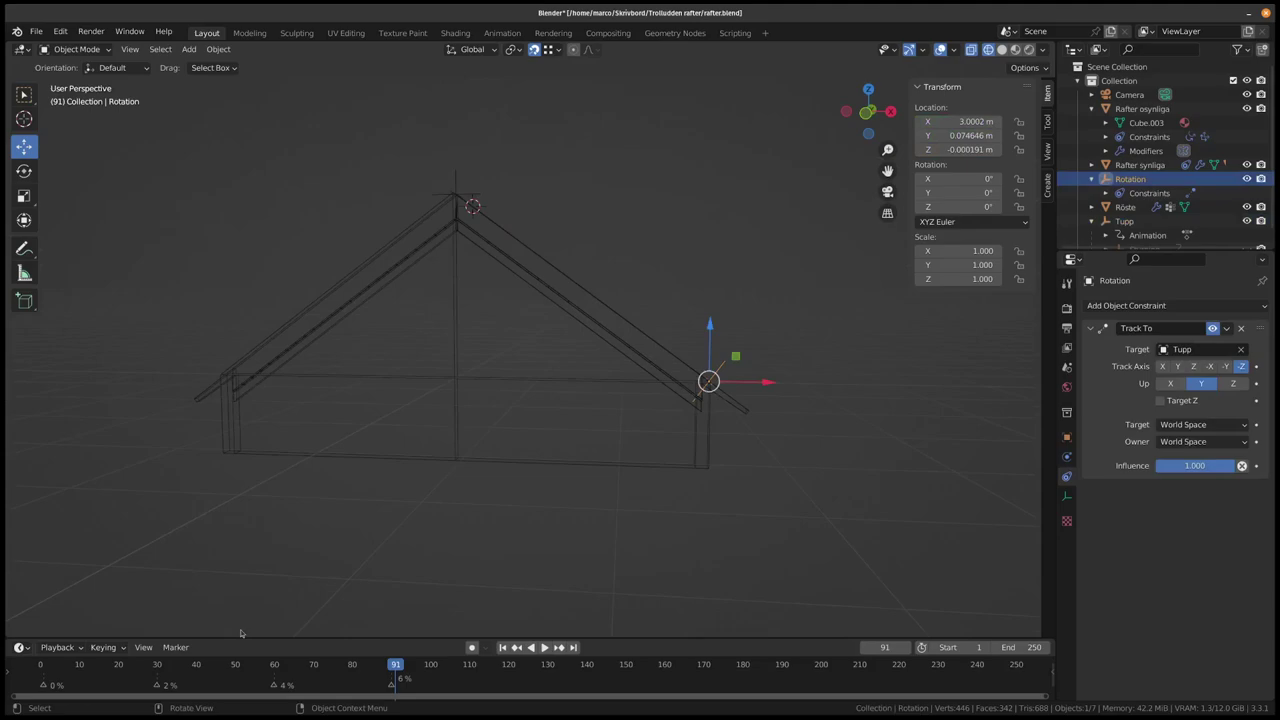
- Scrub the settlement animation from about frame 34 to frame 121 and stop playback there
{"action": "key", "text": "space"}
{"action": "left_click", "coordinate": [172, 666]}
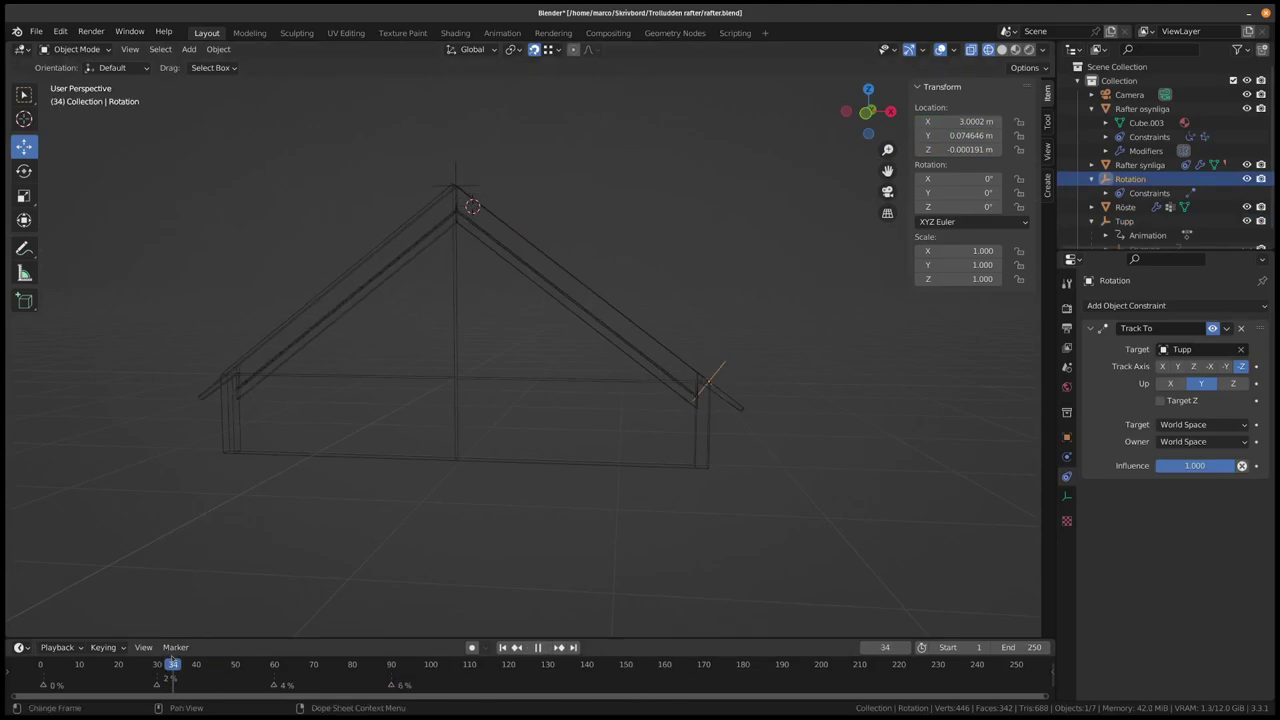
{"action": "left_click_drag", "start_coordinate": [172, 666], "coordinate": [512, 666]}
{"action": "key", "text": "space"}
- Select the Rafter synliga object and examine its Copy Rotation and Copy Location constraints
{"action": "scroll", "coordinate": [579, 410], "scroll_direction": "up", "scroll_amount": 2}
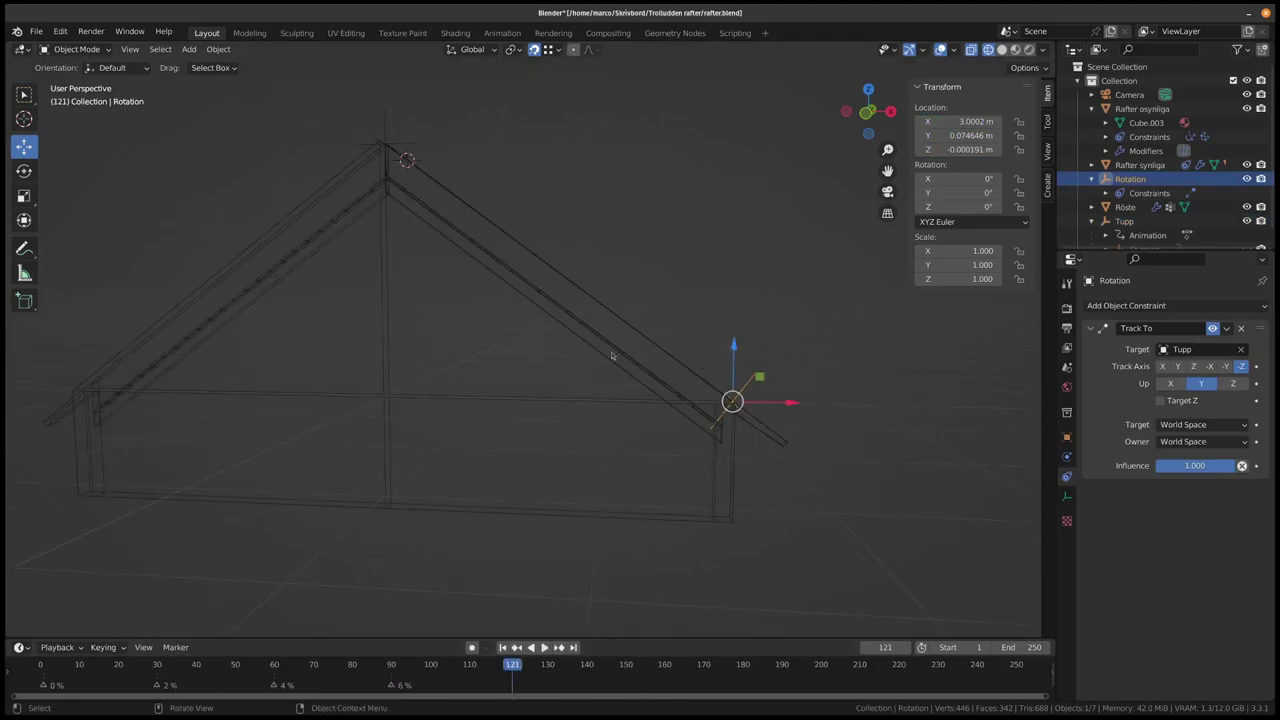
{"action": "left_click", "coordinate": [604, 353]}
{"action": "left_click", "coordinate": [604, 355]}
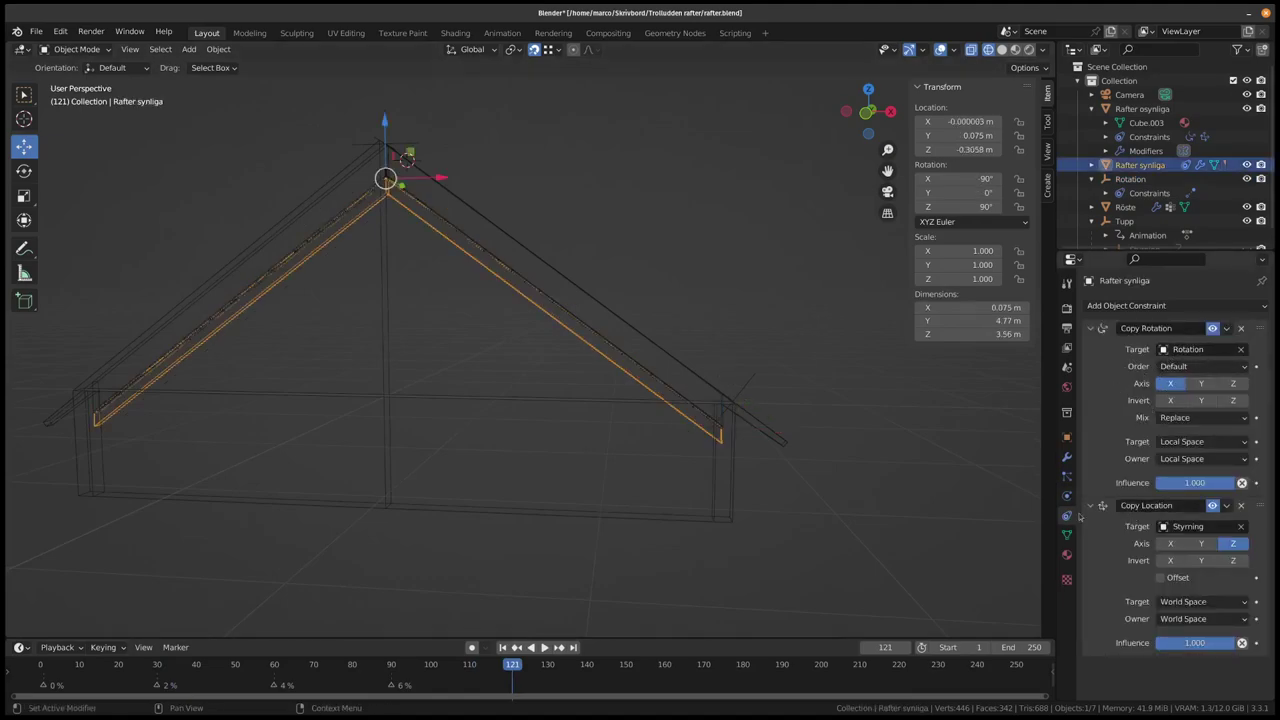
- Check the Röste gable and the Tupp ridge empty for object constraints, ending with nothing selected
{"action": "left_click", "coordinate": [387, 251]}
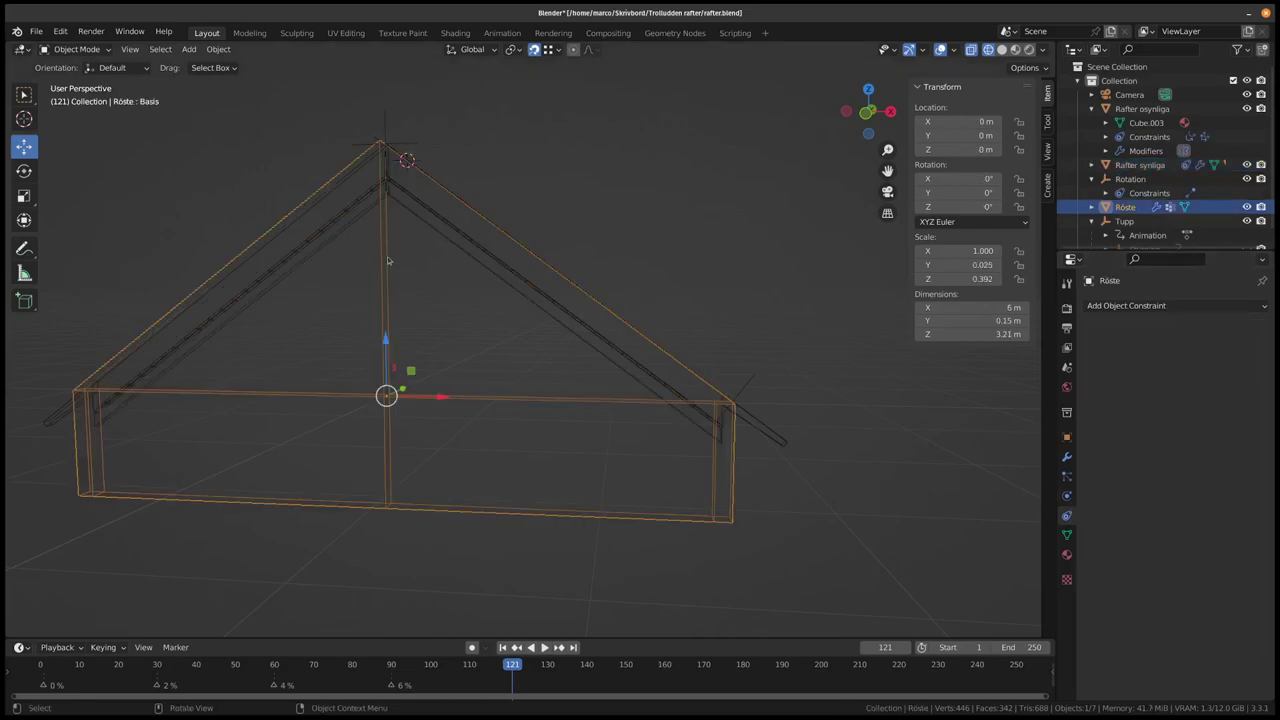
{"action": "left_click", "coordinate": [388, 137]}
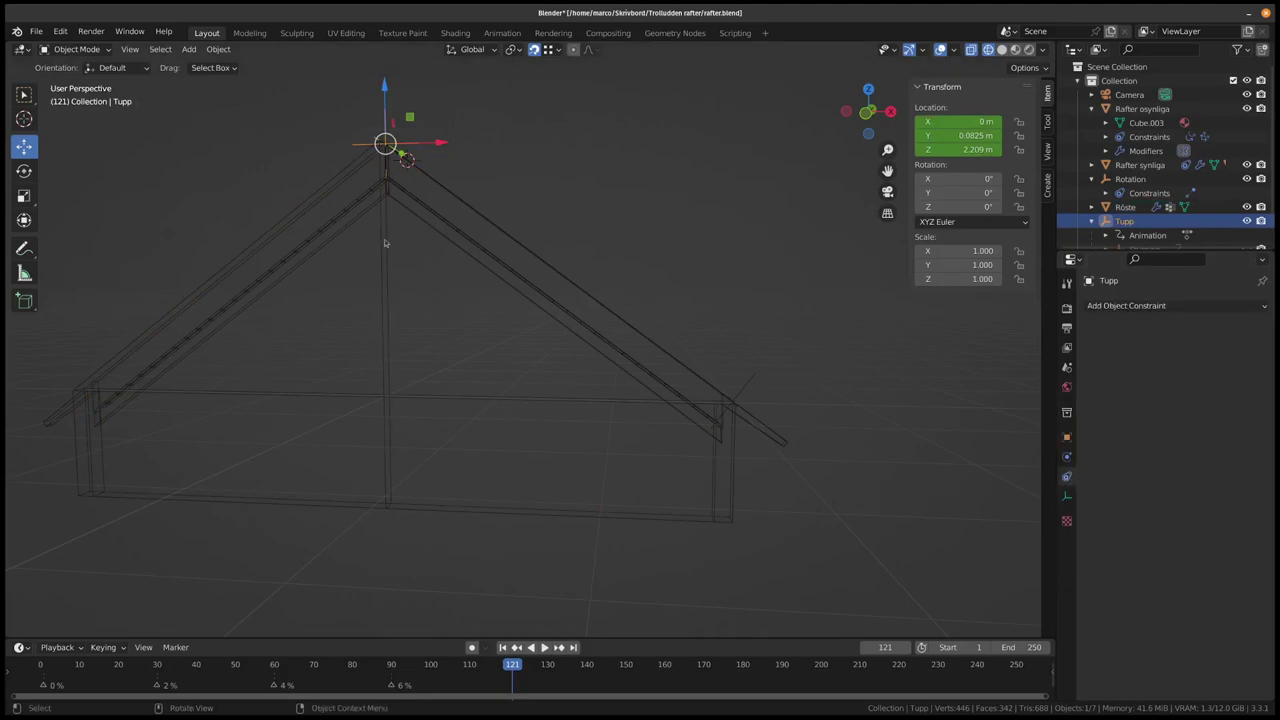
{"action": "left_click", "coordinate": [384, 242]}
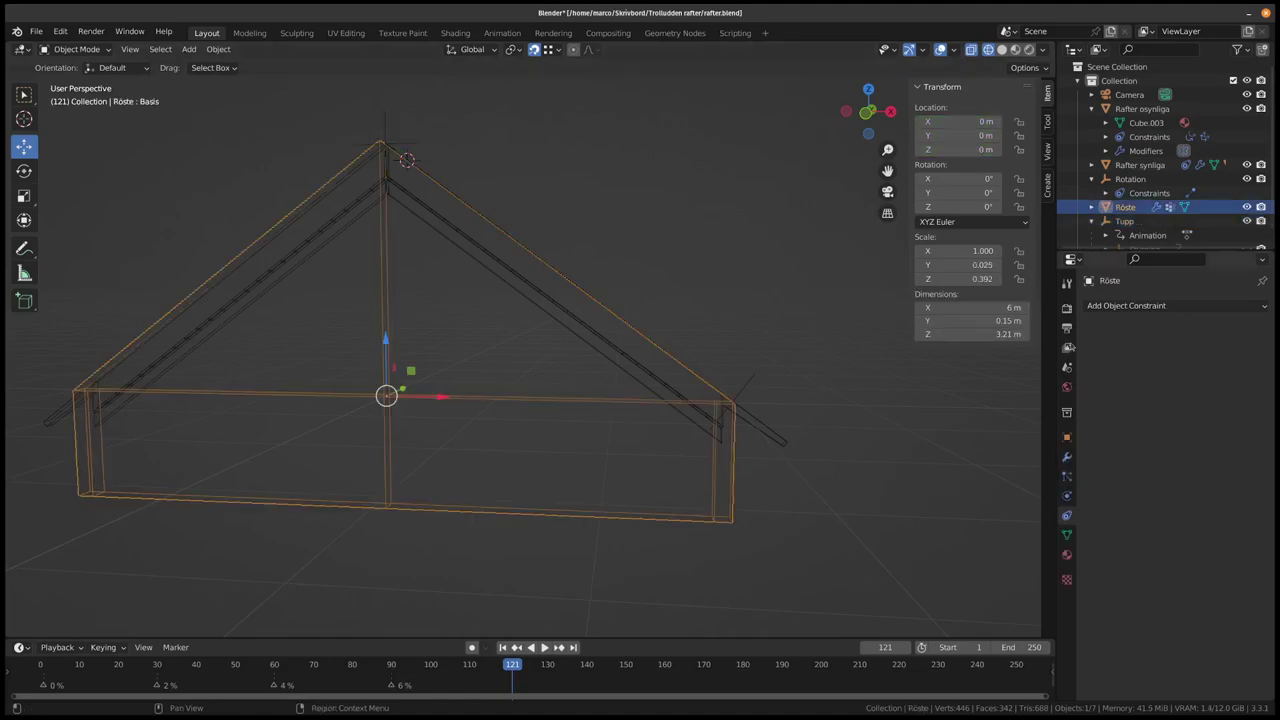
{"action": "left_click", "coordinate": [1066, 477]}
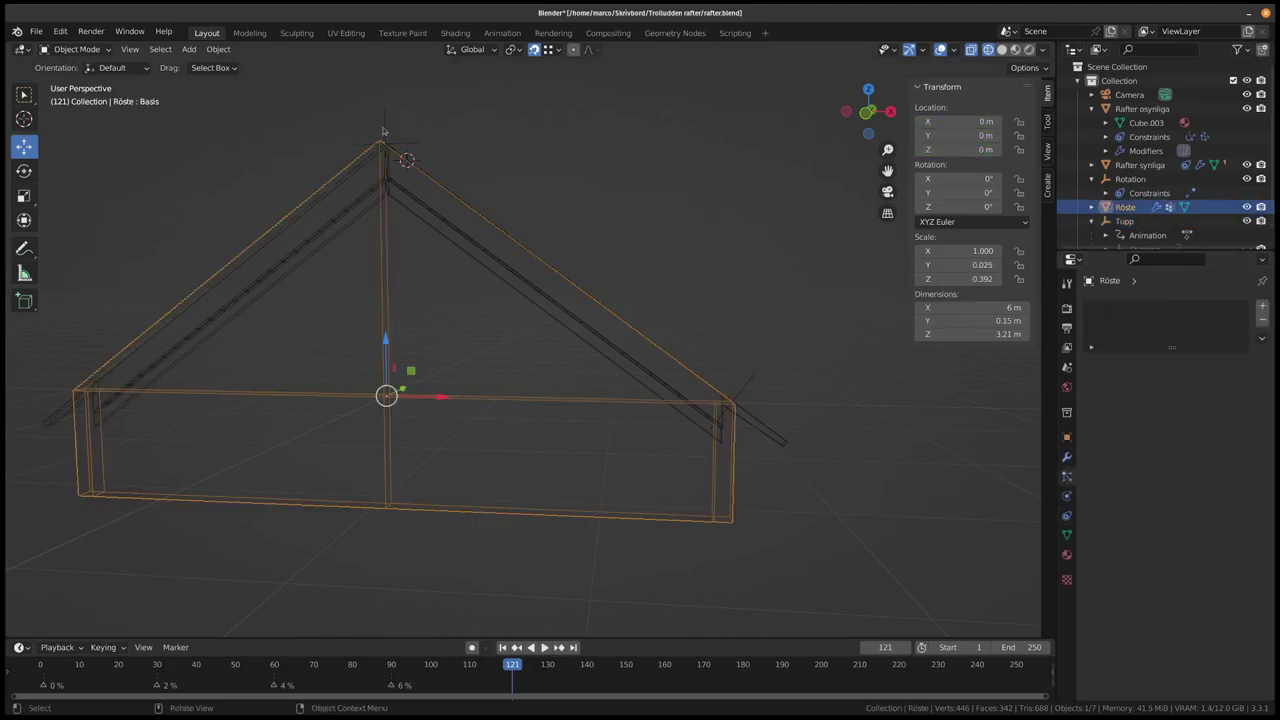
{"action": "left_click", "coordinate": [383, 131]}
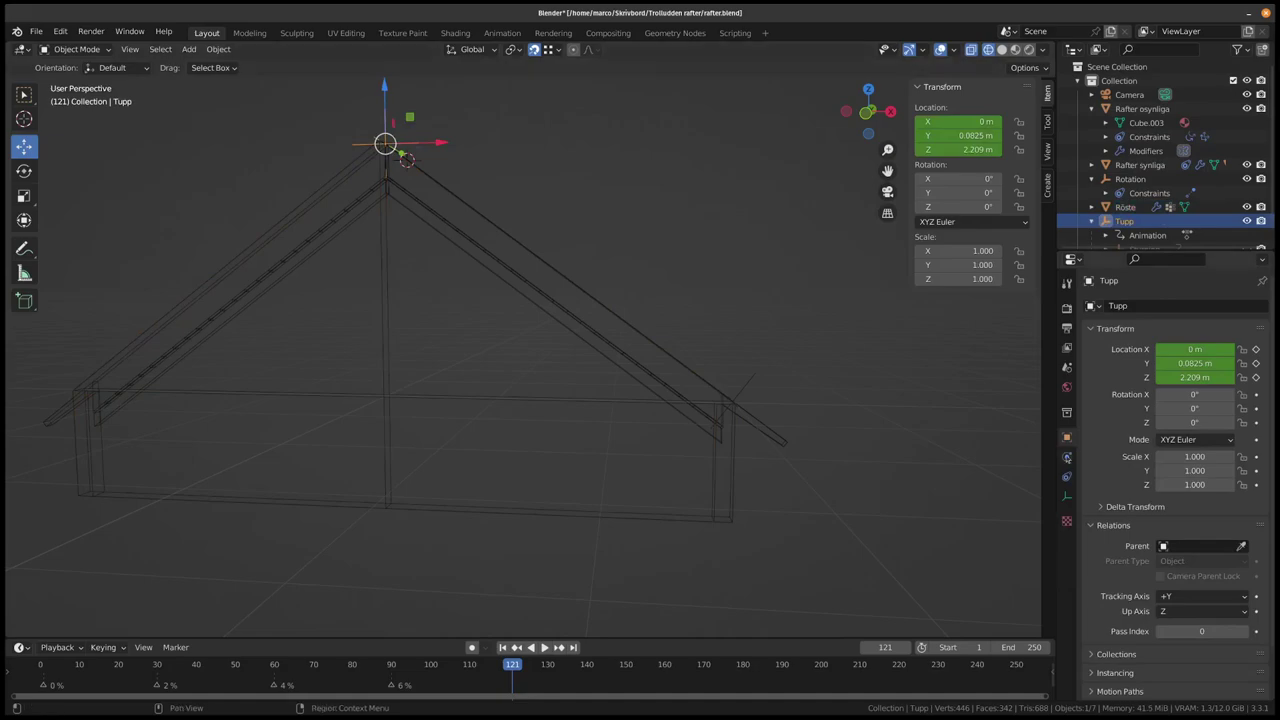
{"action": "left_click", "coordinate": [1066, 476]}
{"action": "left_click", "coordinate": [644, 302]}
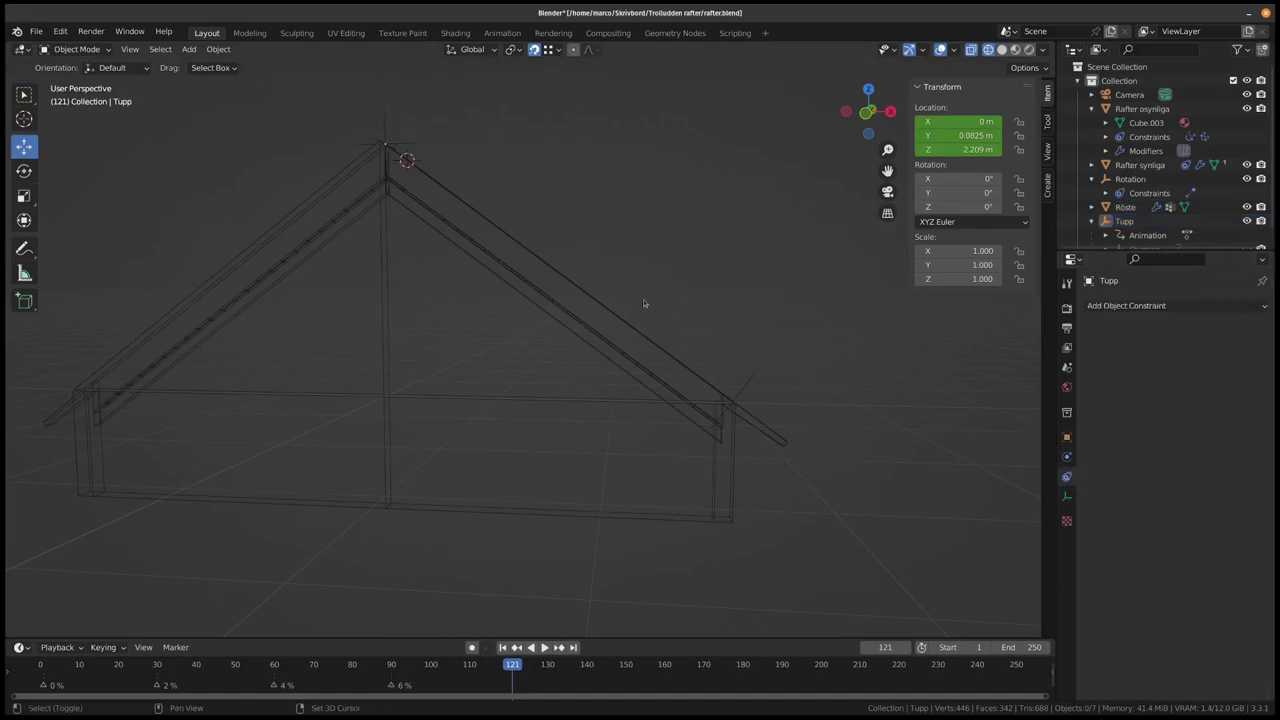
- Return the animation to the 0 % settlement marker and stop playback at frame 6
{"action": "left_click_drag", "start_coordinate": [644, 303], "coordinate": [746, 310]}
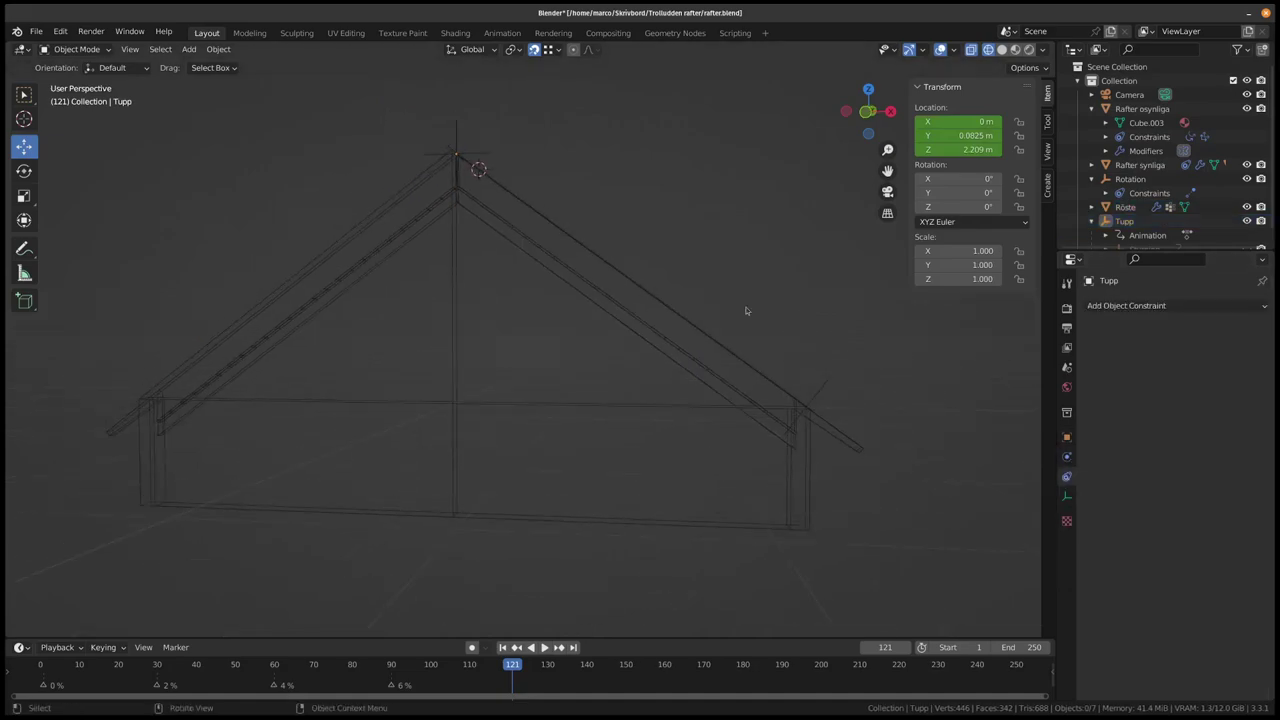
{"action": "left_click_drag", "start_coordinate": [53, 668], "coordinate": [53, 668]}
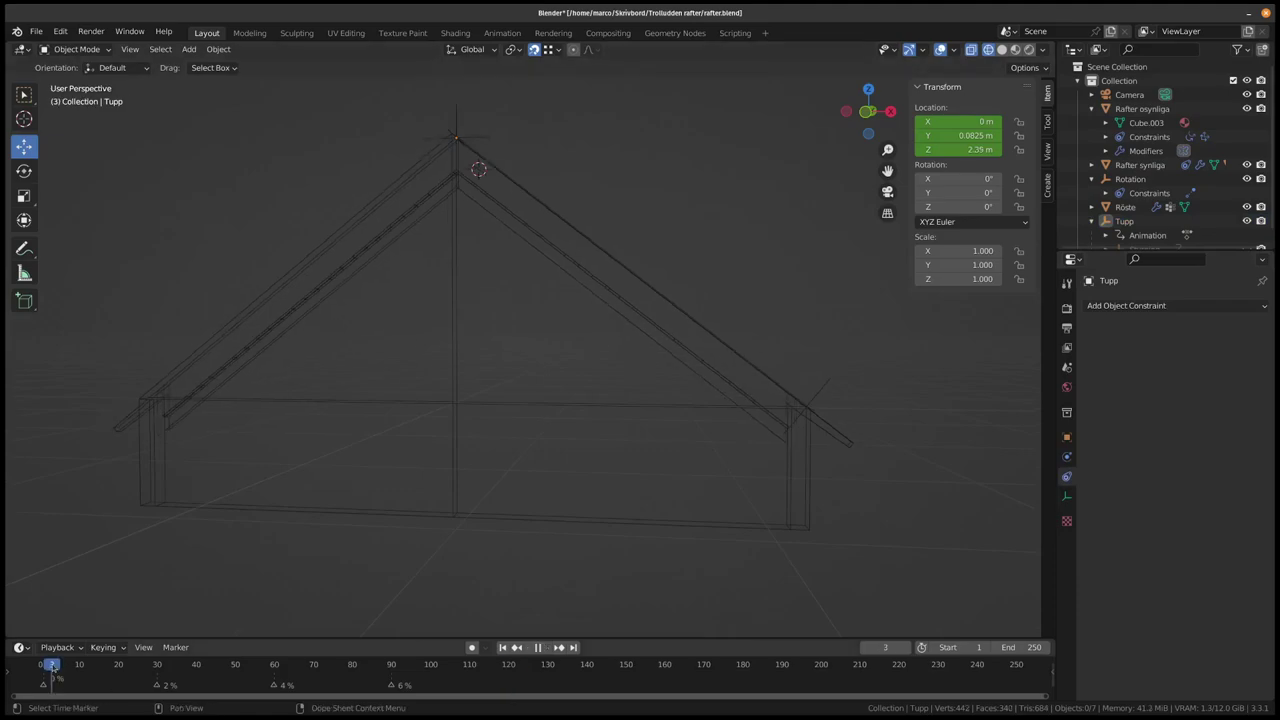
{"action": "key", "text": "space"}
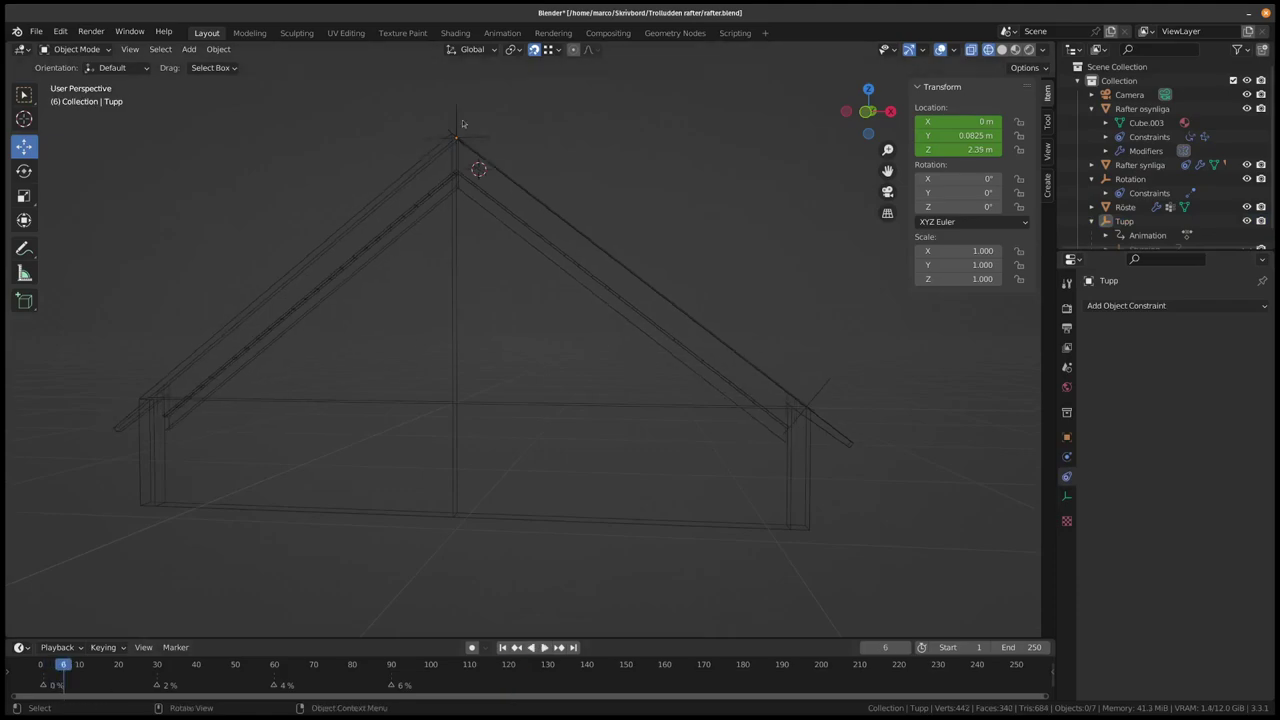
- Select the Tupp ridge empty and scrub the settlement animation past the 6 % marker, stopping playback at frame 97
{"action": "left_click", "coordinate": [461, 124]}
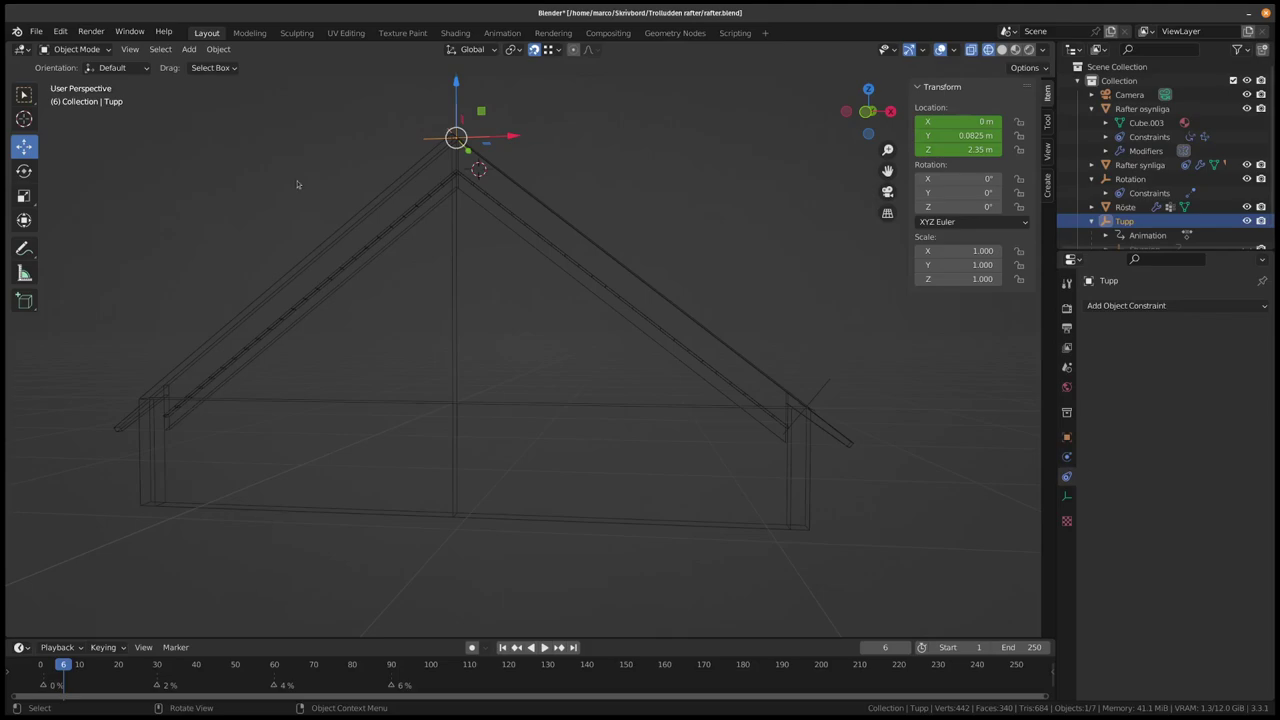
{"action": "left_click_drag", "start_coordinate": [358, 276], "coordinate": [686, 340]}
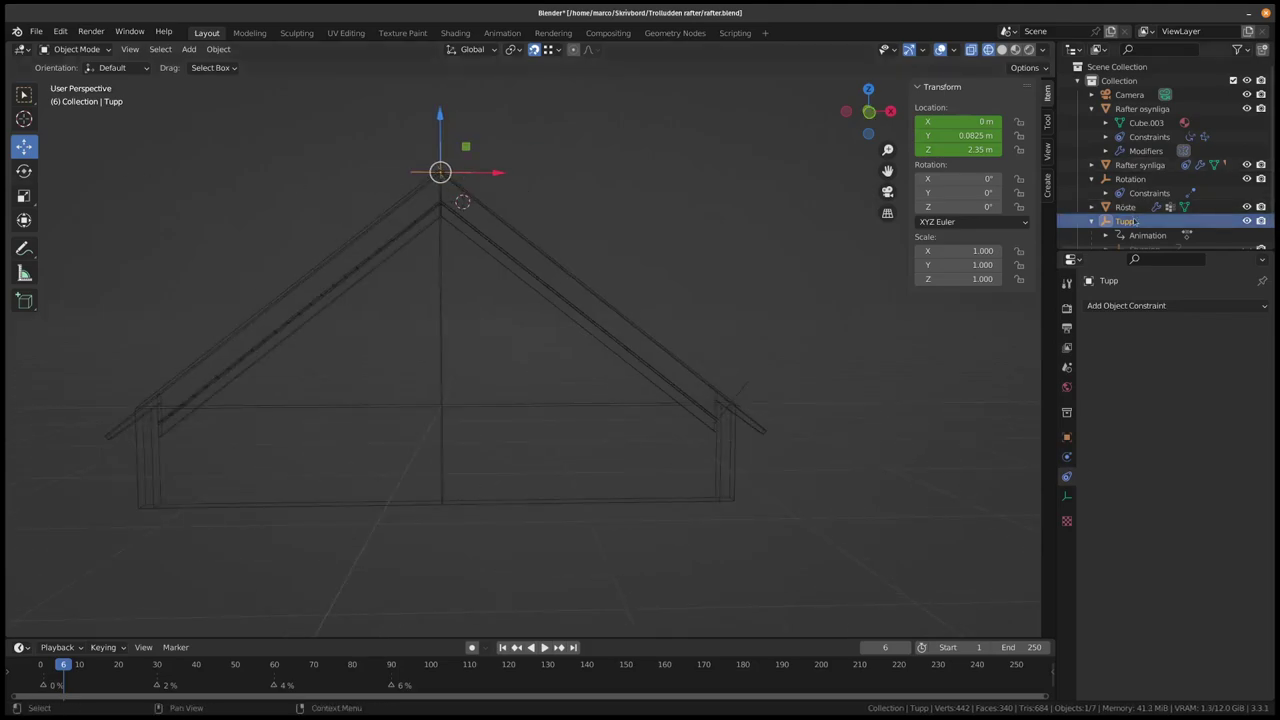
{"action": "left_click", "coordinate": [643, 206]}
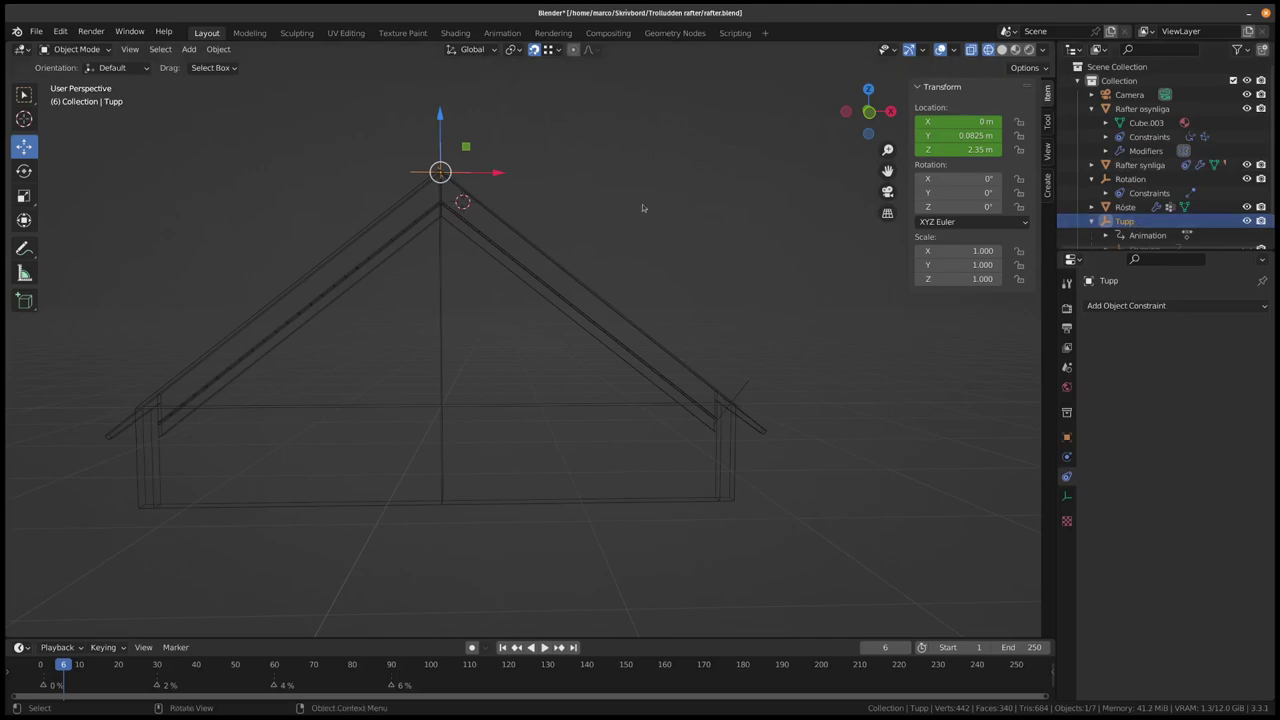
{"action": "left_click", "coordinate": [442, 162]}
{"action": "key", "text": "space"}
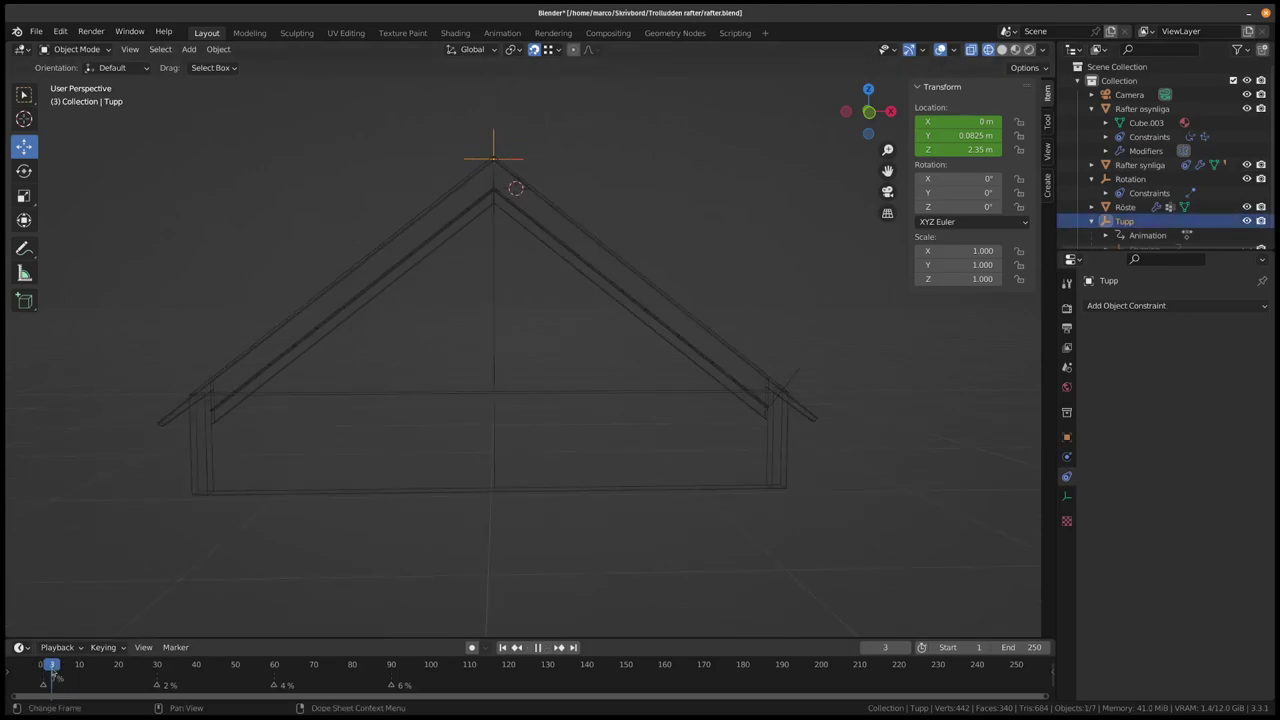
{"action": "left_click_drag", "start_coordinate": [228, 672], "coordinate": [419, 676]}
{"action": "key", "text": "space"}
- In front orthographic view at the eave, return the animation to frame 12 and select the Rafter synliga object
{"action": "left_click_drag", "start_coordinate": [674, 409], "coordinate": [501, 371]}
{"action": "key", "text": "KP_1"}
{"action": "scroll", "coordinate": [520, 395], "scroll_direction": "up", "scroll_amount": 5}
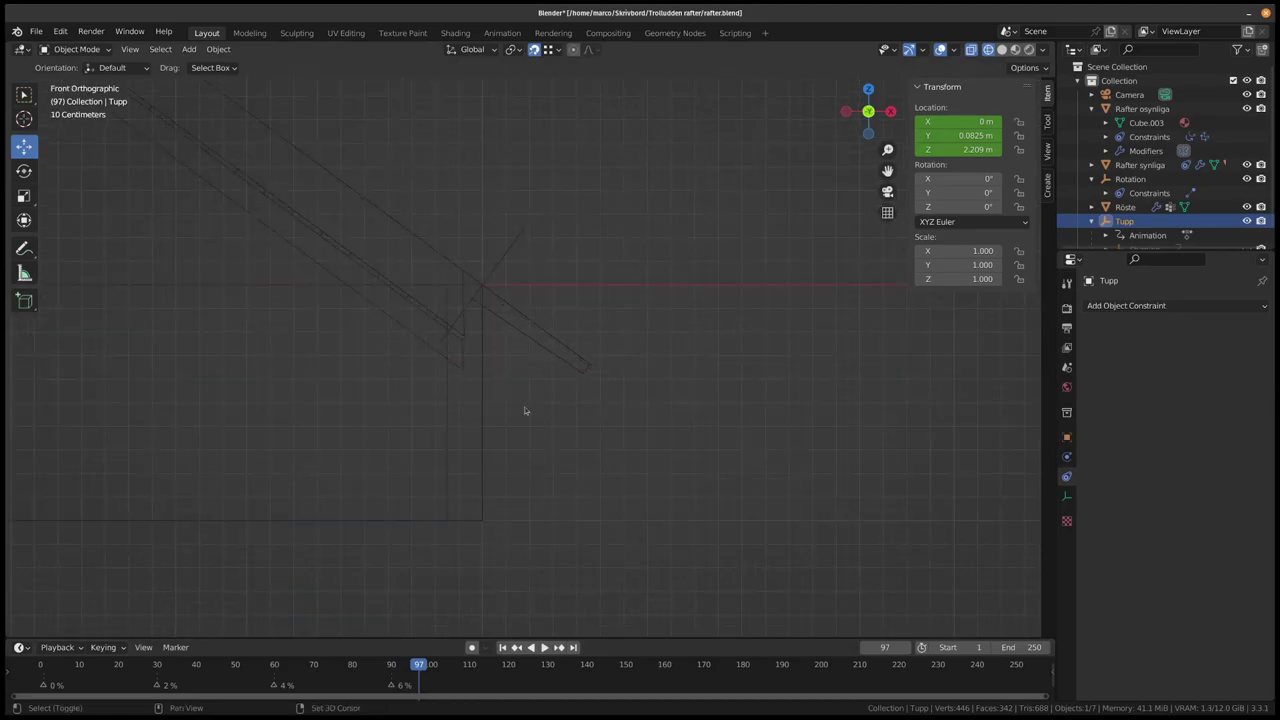
{"action": "scroll", "coordinate": [525, 415], "scroll_direction": "up", "scroll_amount": 2}
{"action": "scroll", "coordinate": [500, 450], "scroll_direction": "up", "scroll_amount": 2}
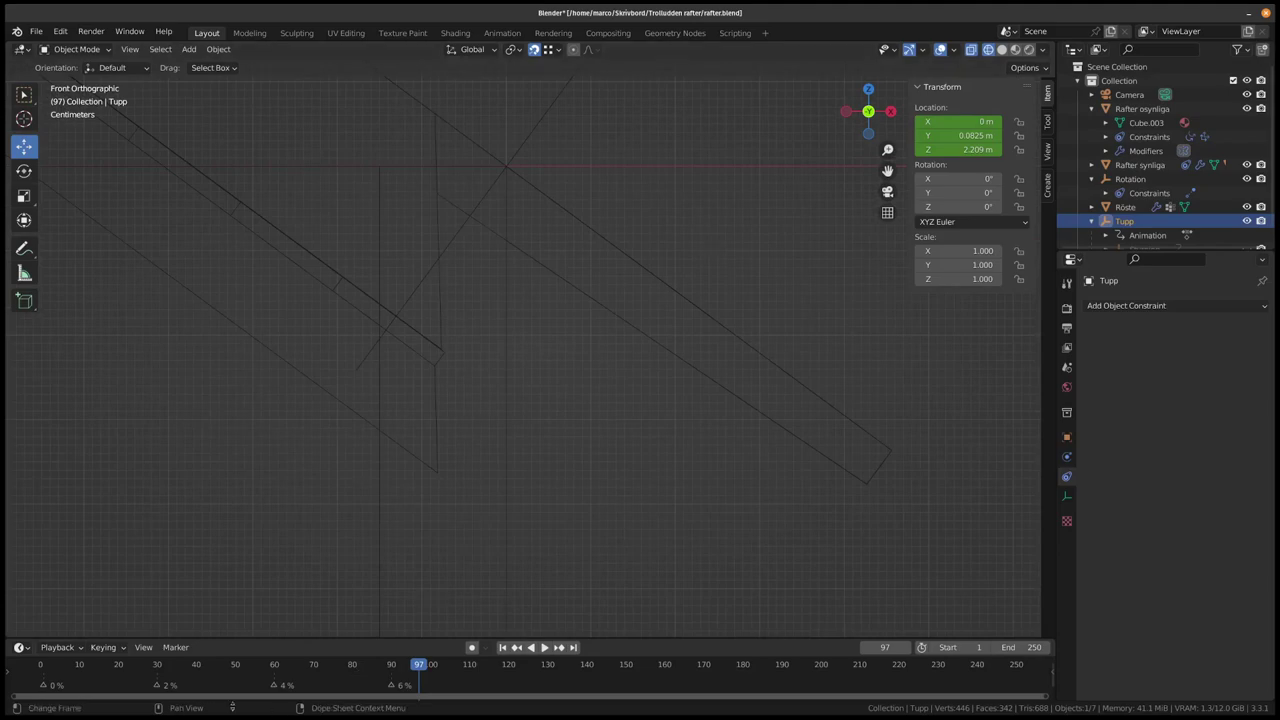
{"action": "left_click", "coordinate": [52, 676]}
{"action": "key", "text": "space"}
{"action": "key", "text": "space"}
{"action": "left_click", "coordinate": [355, 419]}
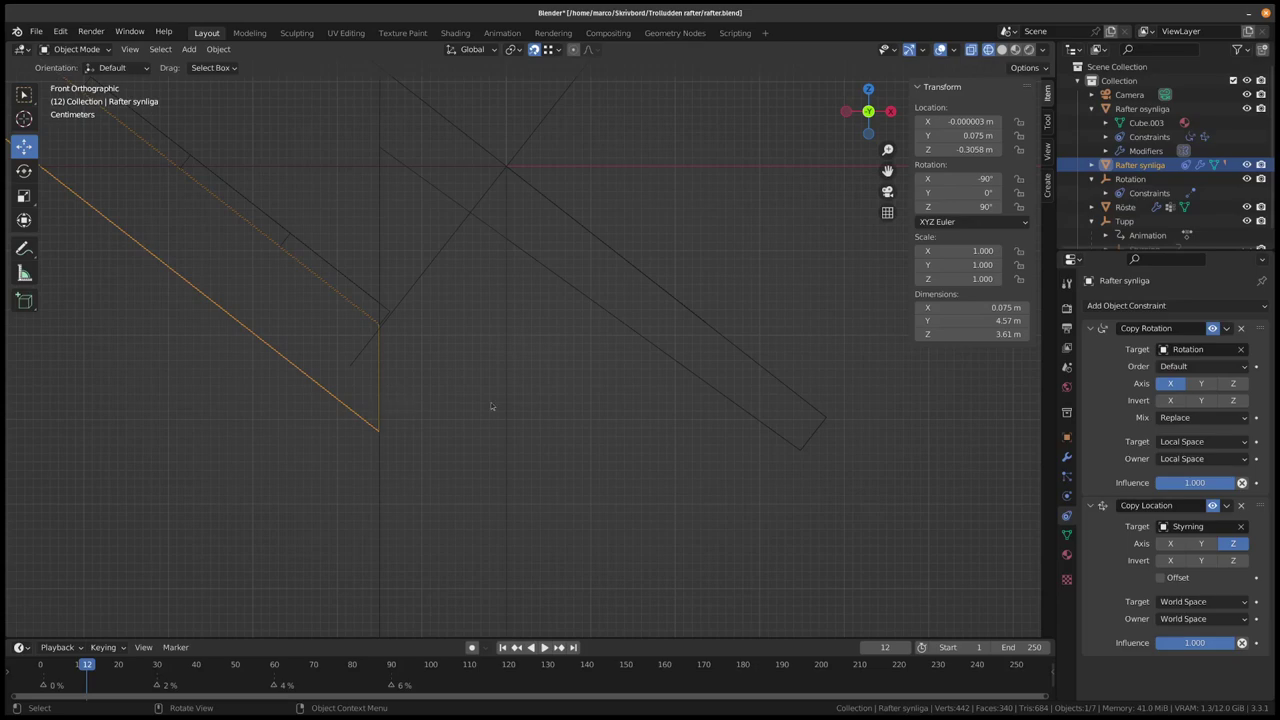
- Advance the animation through frame 33 to frame 93 while examining the end cut of the visible rafter against the wall
{"action": "key", "text": "space"}
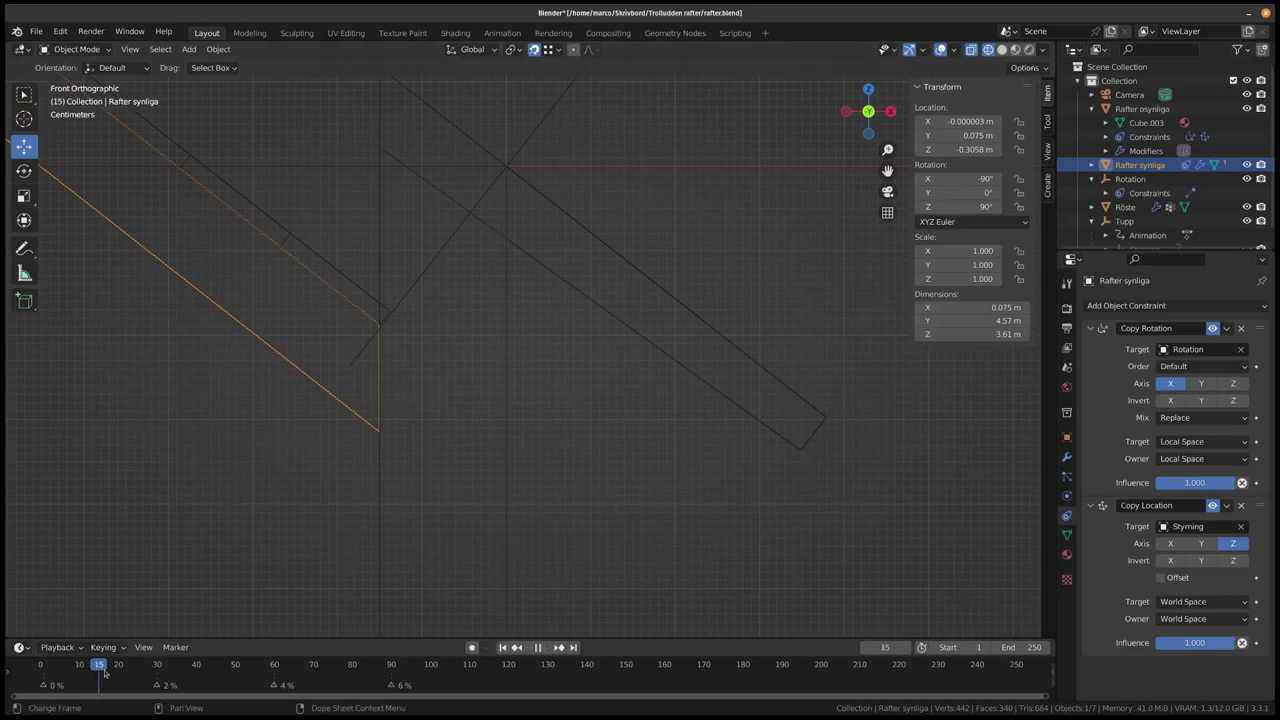
{"action": "key", "text": "space"}
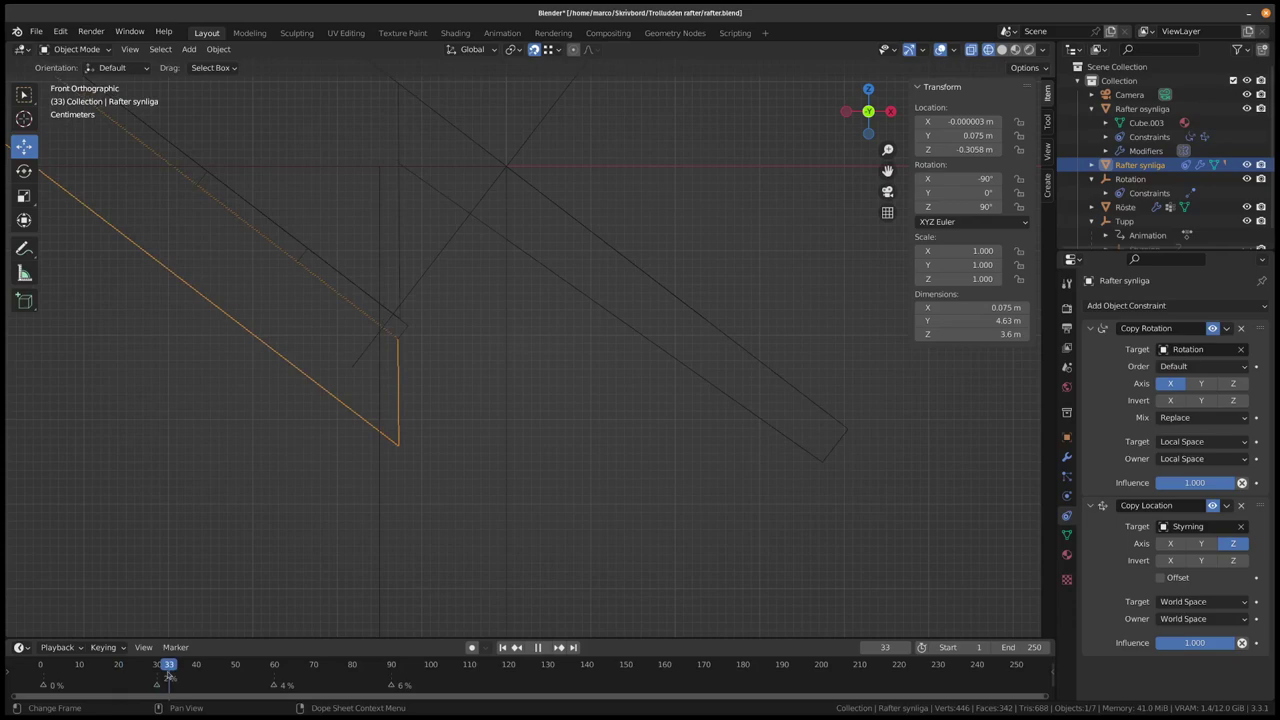
{"action": "scroll", "coordinate": [455, 430], "scroll_direction": "up", "scroll_amount": 4}
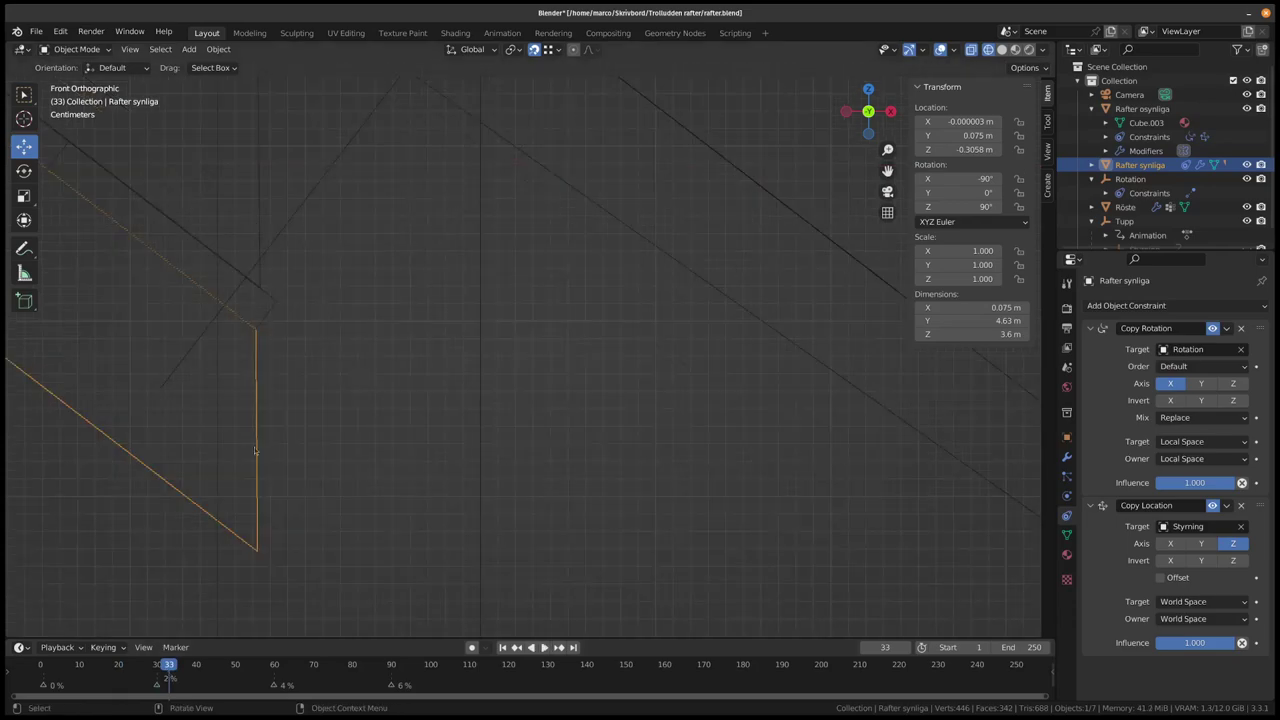
{"action": "key", "text": "space"}
{"action": "key", "text": "space"}
{"action": "left_click_drag", "start_coordinate": [294, 666], "coordinate": [403, 672]}
{"action": "left_click_drag", "start_coordinate": [334, 452], "coordinate": [359, 352]}
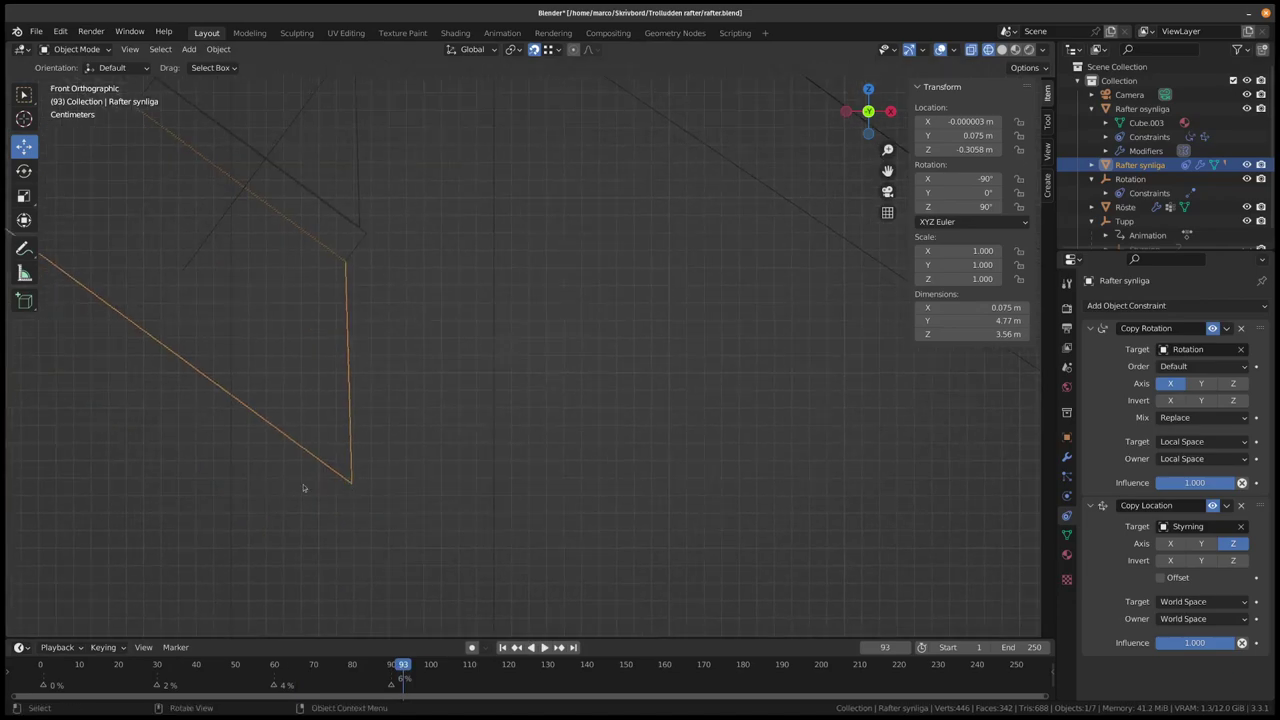
- Switch the viewport to rendered shading and show the rafter ends at the eave close up in back orthographic view
{"action": "scroll", "coordinate": [366, 492], "scroll_direction": "down", "scroll_amount": 5}
{"action": "left_click_drag", "start_coordinate": [369, 498], "coordinate": [328, 502]}
{"action": "key", "text": "shift+z"}
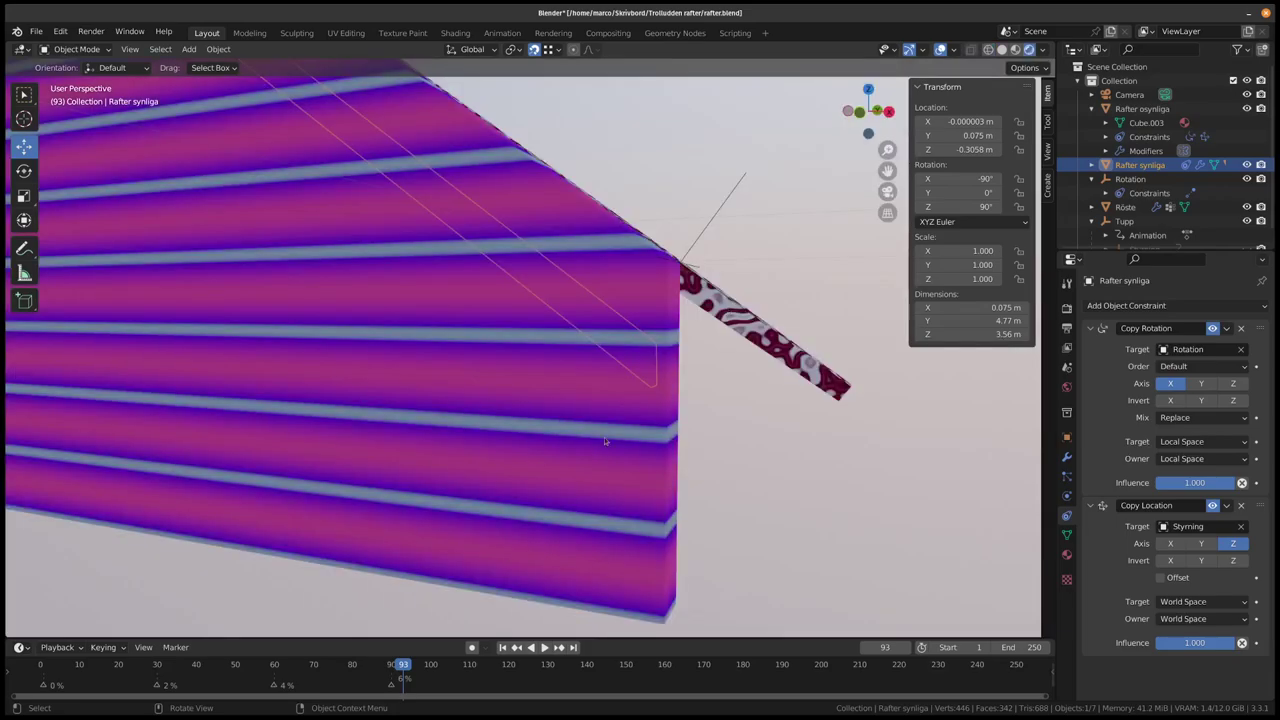
{"action": "key", "text": "ctrl+KP_1"}
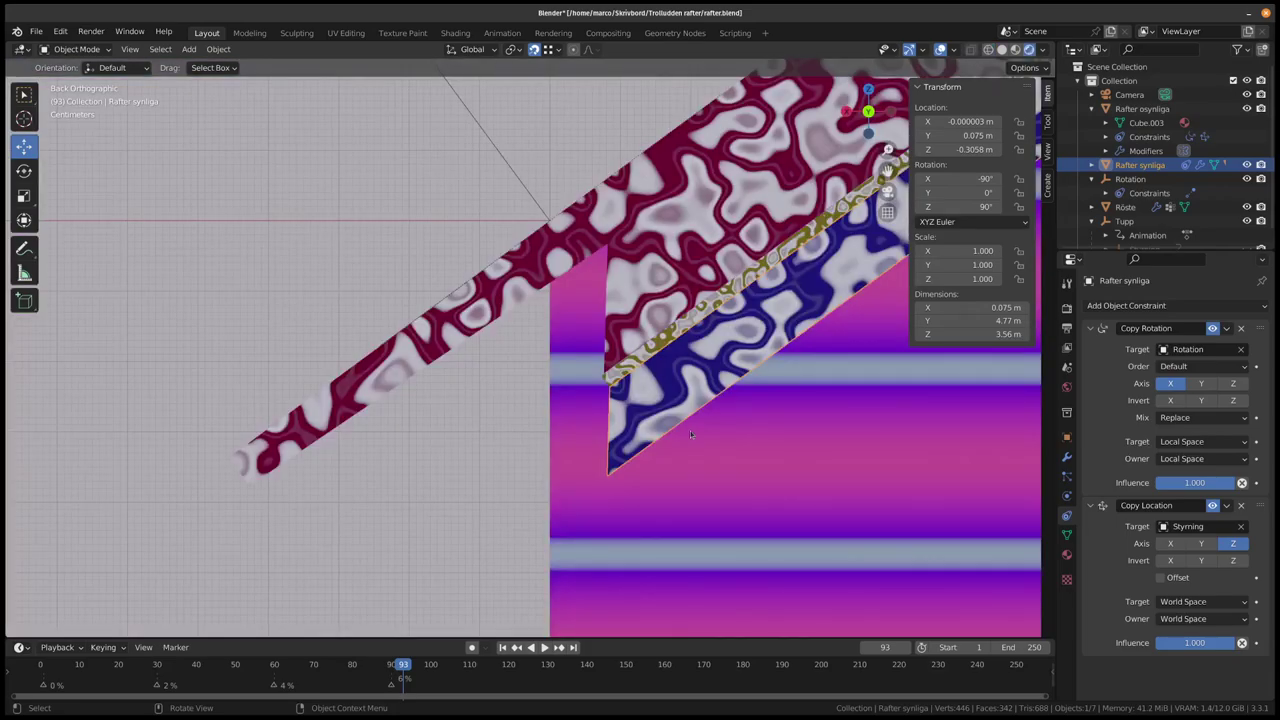
{"action": "left_click_drag", "start_coordinate": [690, 434], "coordinate": [559, 403]}
{"action": "scroll", "coordinate": [443, 411], "scroll_direction": "down", "scroll_amount": 3}
{"action": "scroll", "coordinate": [441, 411], "scroll_direction": "up", "scroll_amount": 4}
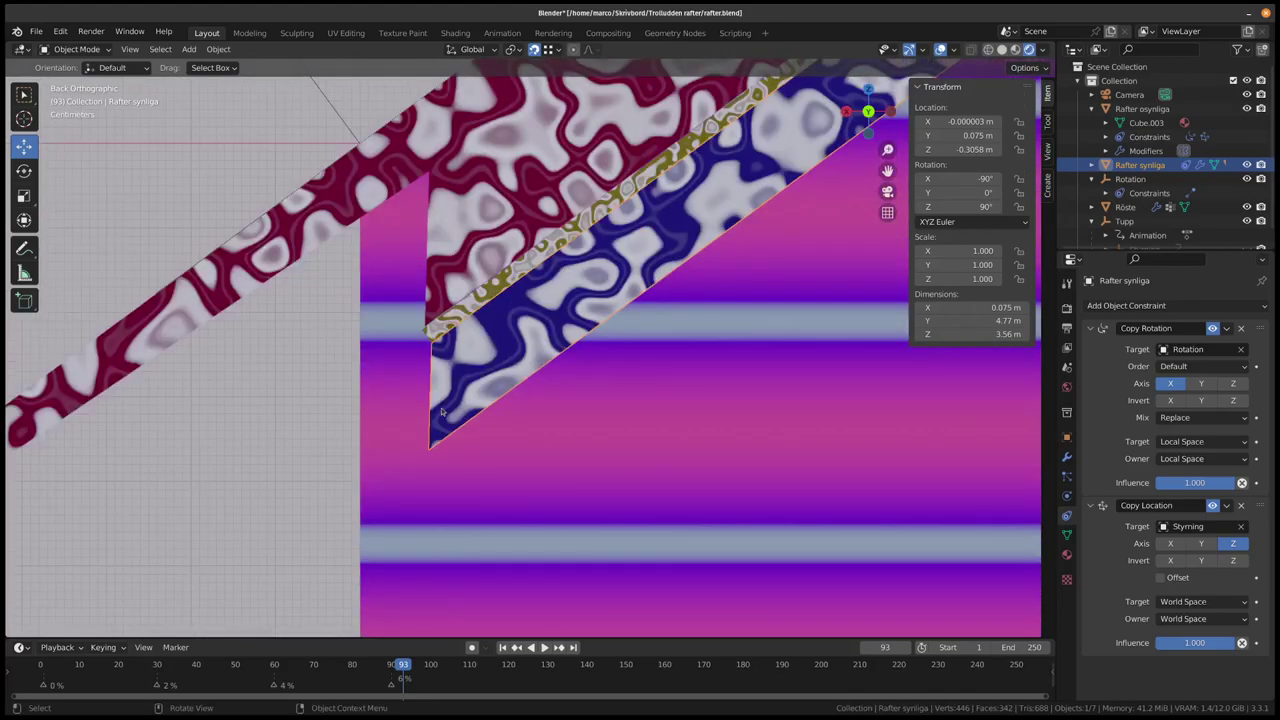
{"action": "left_click_drag", "start_coordinate": [532, 346], "coordinate": [437, 398]}
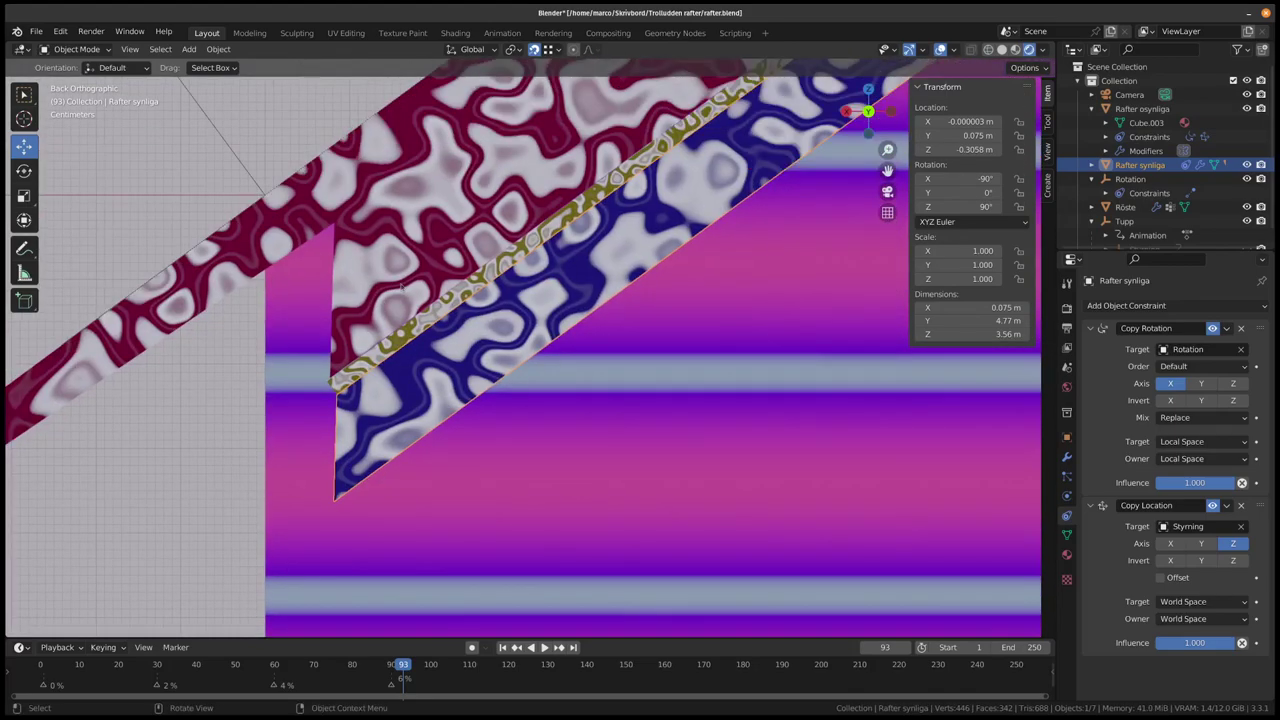
- Identify the roof layers by selecting the Innetak ceiling layer and the Rafter osynliga object above it
{"action": "left_click", "coordinate": [446, 305]}
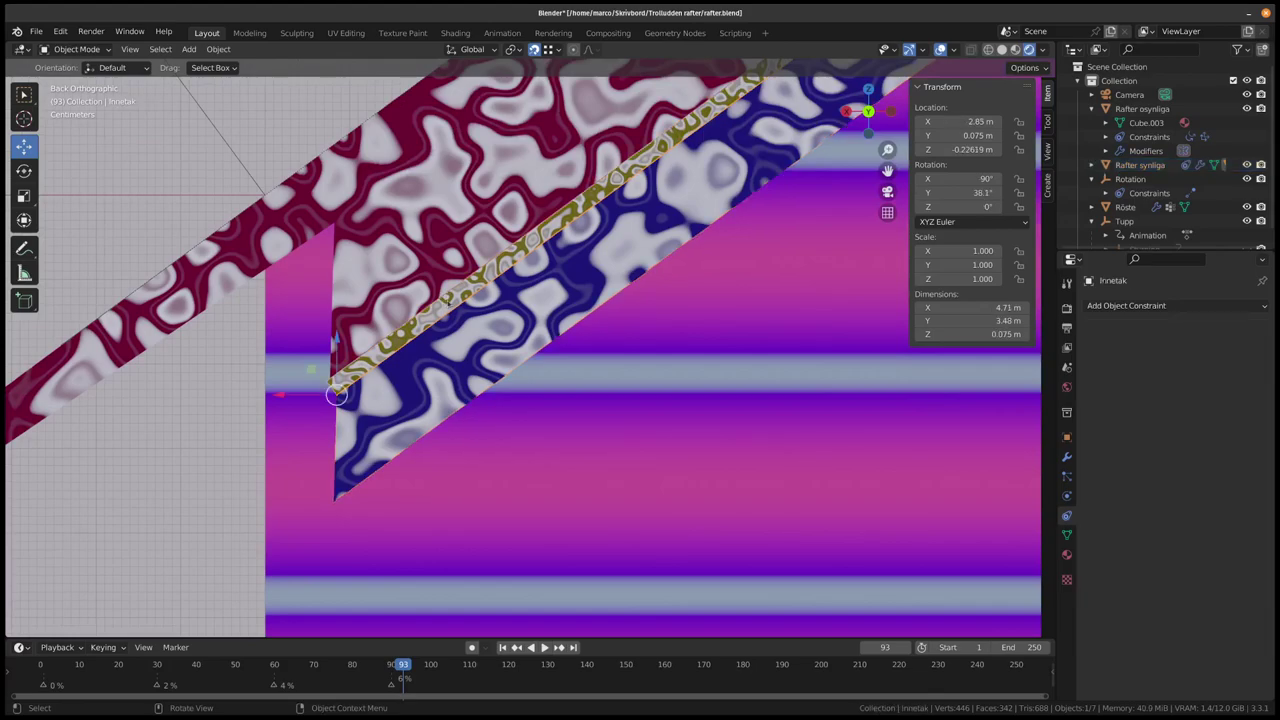
{"action": "left_click", "coordinate": [411, 233]}
{"action": "scroll", "coordinate": [402, 607], "scroll_direction": "down", "scroll_amount": 2}
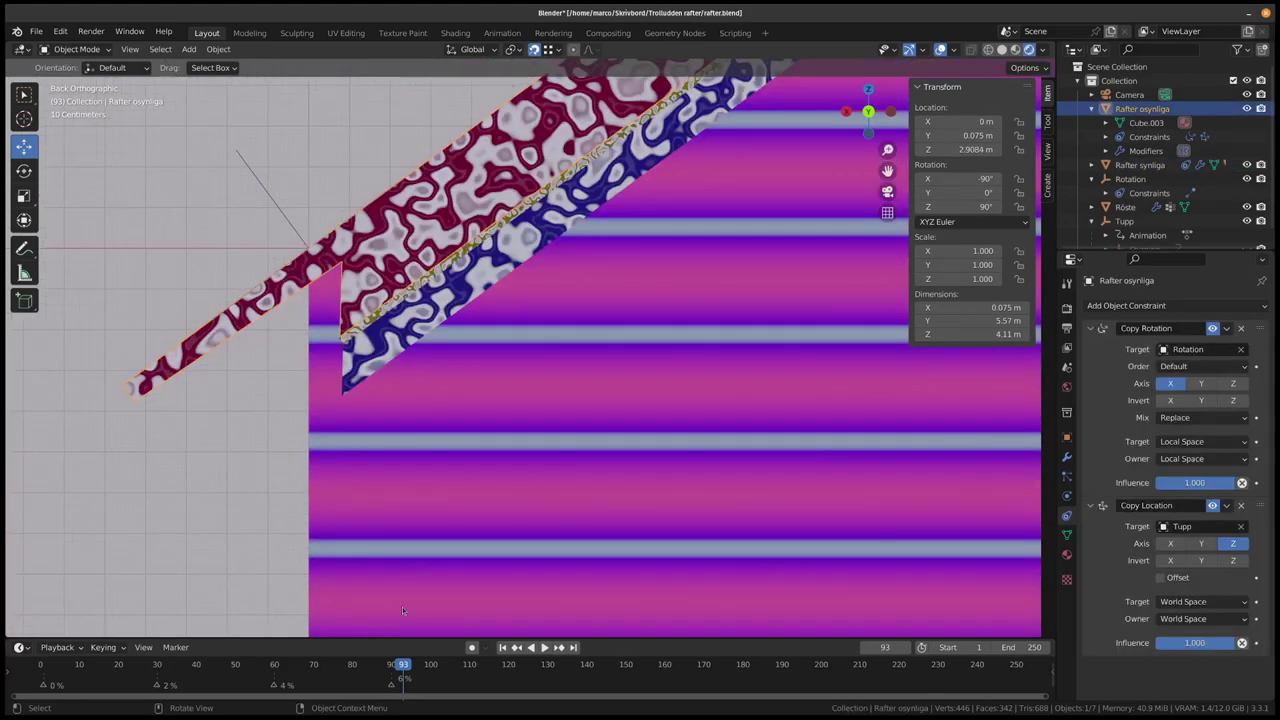
- Scrub the rendered animation to frame 105 and back to frame 43 to compare the rafter and ceiling positions at the eave
{"action": "key", "text": "ctrl+shift+space"}
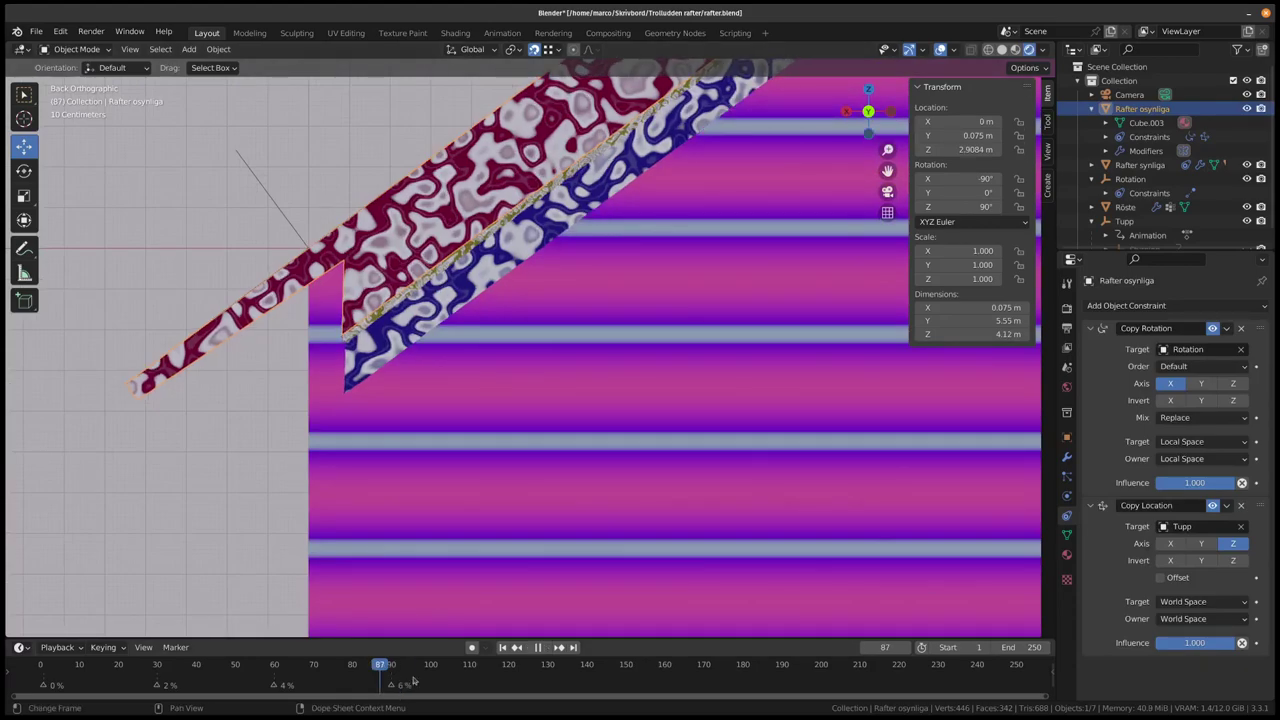
{"action": "left_click_drag", "start_coordinate": [413, 680], "coordinate": [450, 681]}
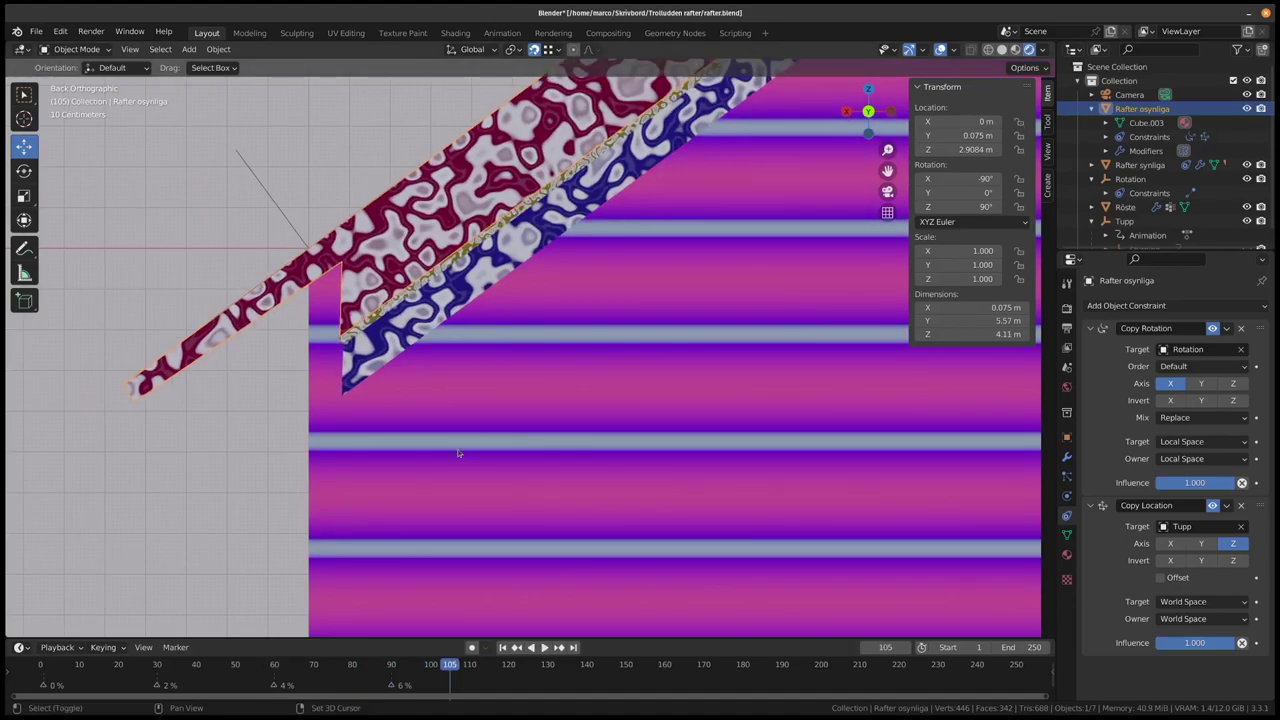
{"action": "left_click_drag", "start_coordinate": [470, 454], "coordinate": [431, 457]}
{"action": "scroll", "coordinate": [440, 445], "scroll_direction": "down", "scroll_amount": 3}
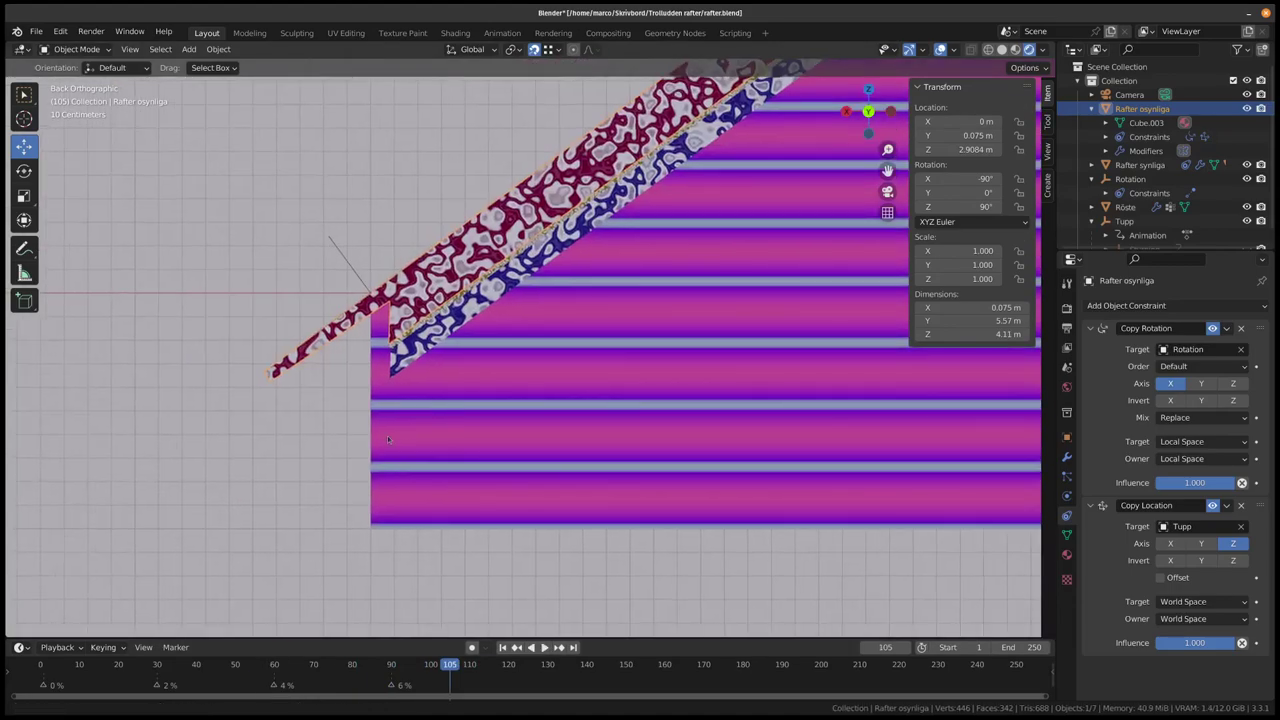
{"action": "scroll", "coordinate": [387, 435], "scroll_direction": "up", "scroll_amount": 2}
{"action": "left_click_drag", "start_coordinate": [452, 668], "coordinate": [207, 688]}
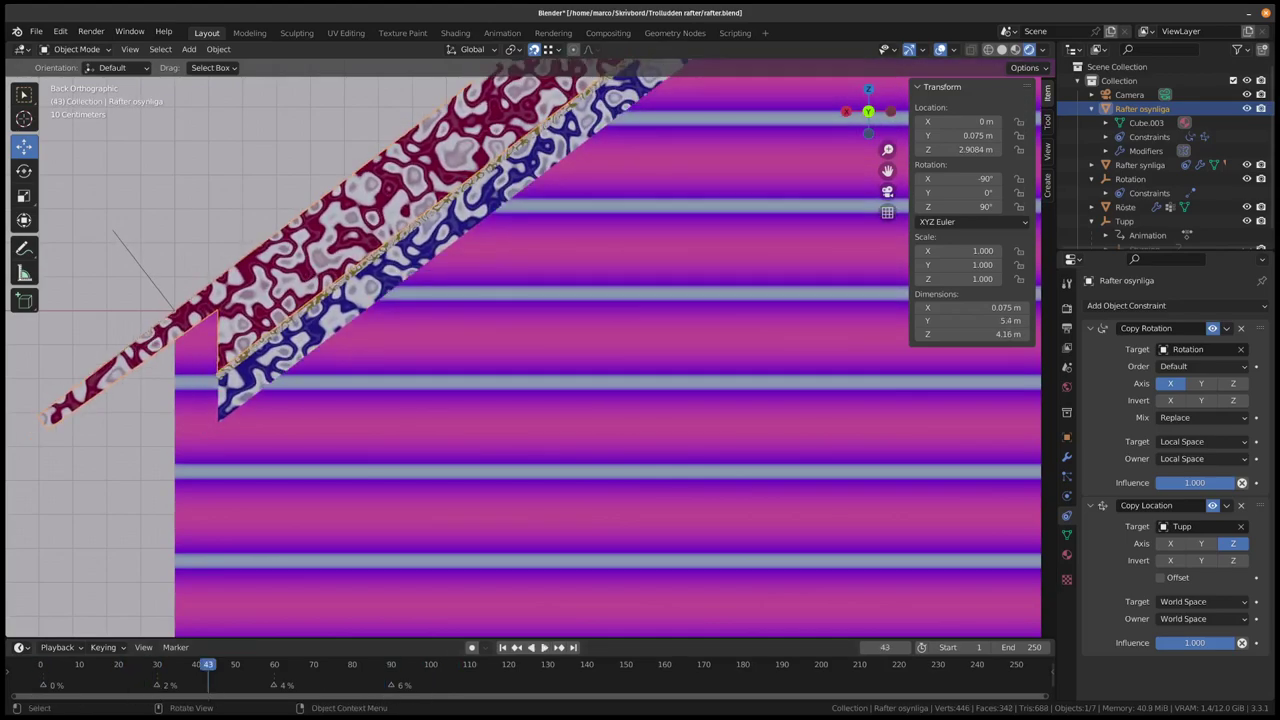